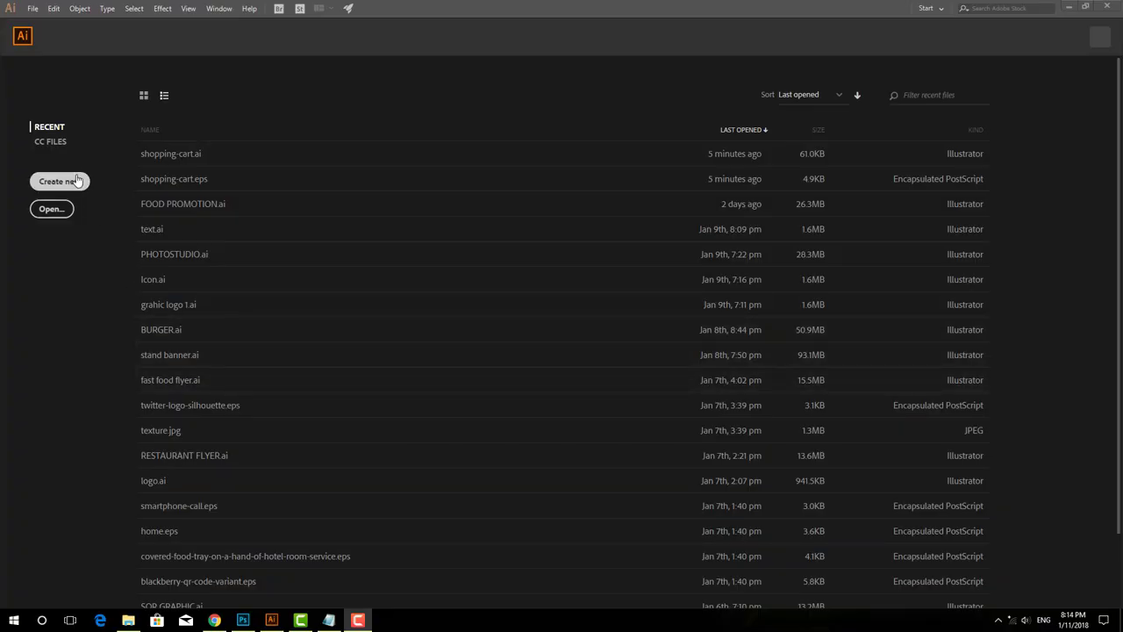
- Create a new 40 × 12 cm landscape document
{"action": "left_click", "coordinate": [59, 181]}
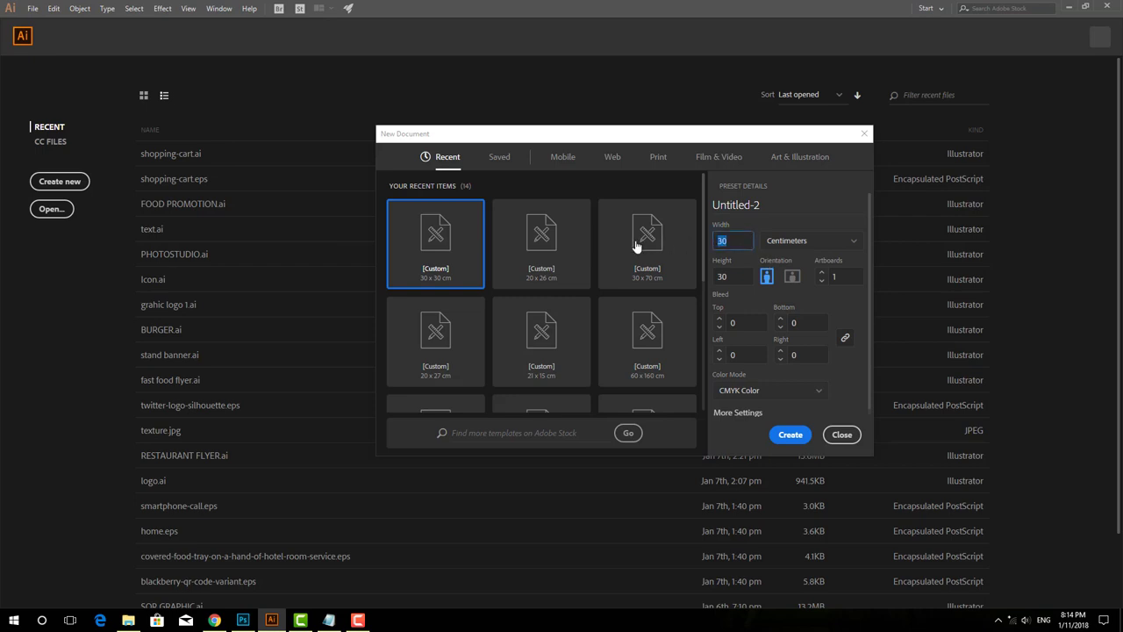
{"action": "key", "text": "Tab"}
{"action": "type", "text": "12"}
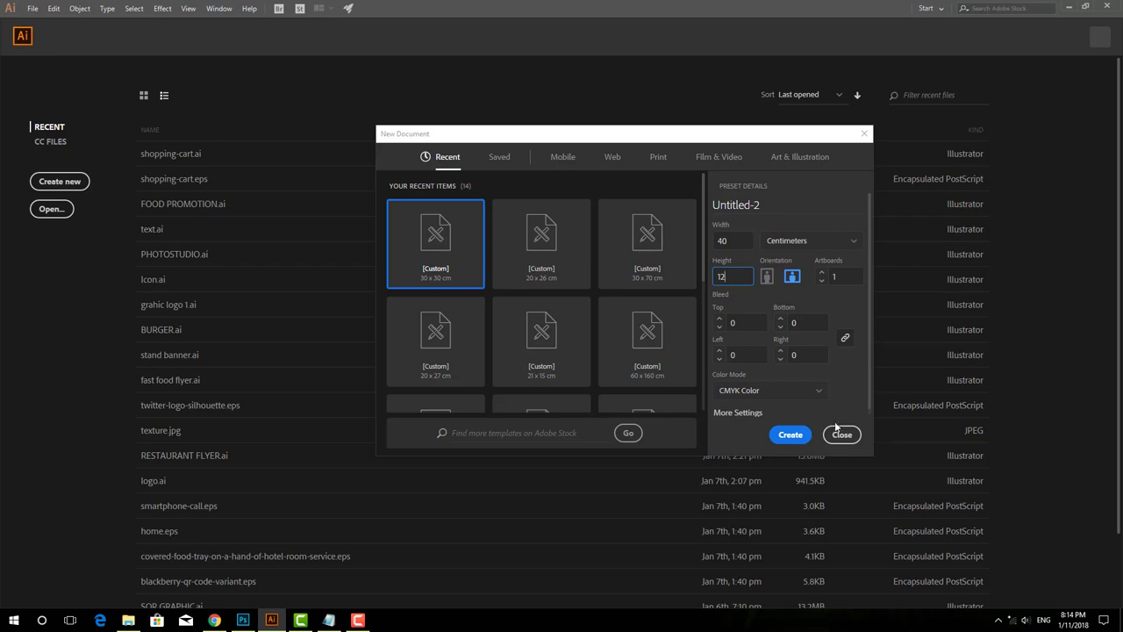
{"action": "left_click", "coordinate": [789, 435]}
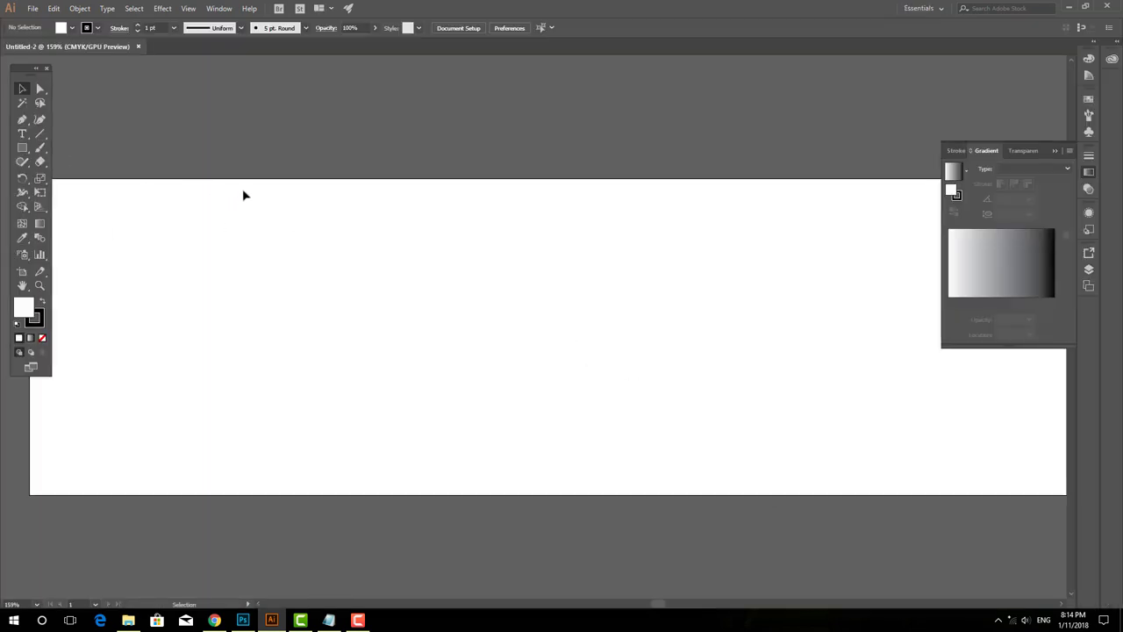
- Draw a rectangle covering the whole artboard
{"action": "key", "text": "ctrl+minus"}
{"action": "key", "text": "ctrl+minus"}
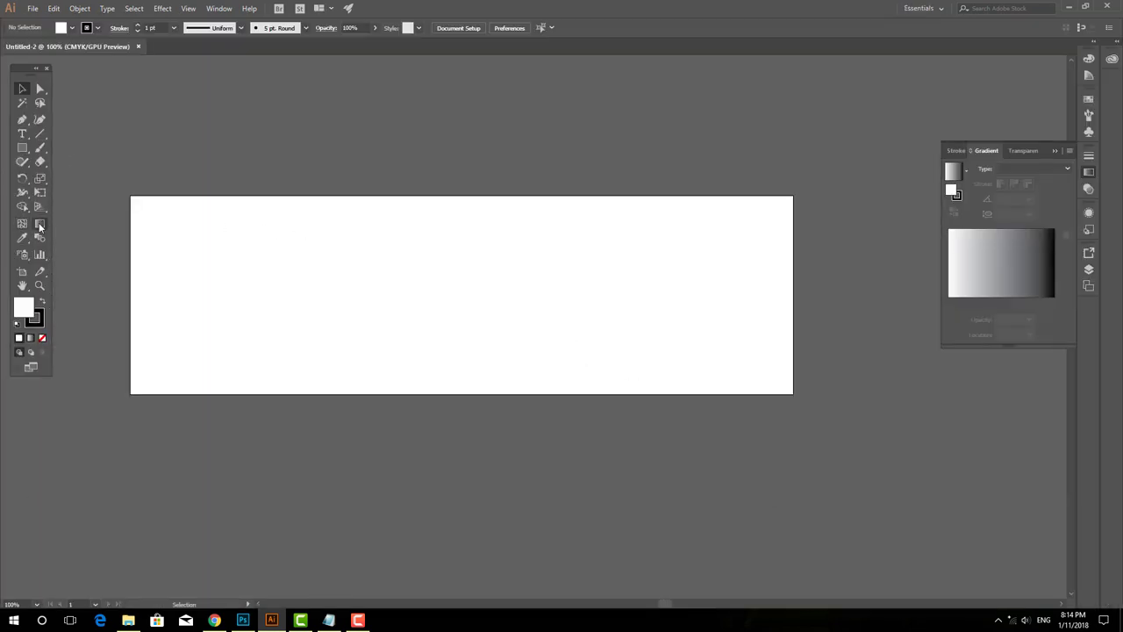
{"action": "left_click", "coordinate": [22, 148]}
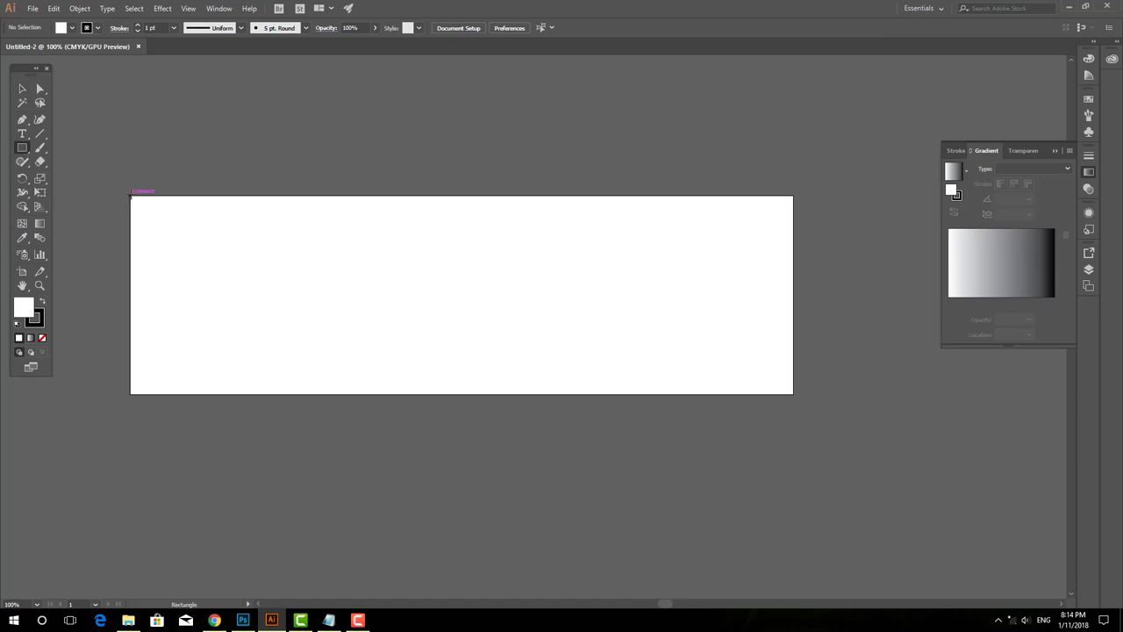
{"action": "left_click_drag", "start_coordinate": [131, 195], "coordinate": [793, 394]}
{"action": "left_click", "coordinate": [22, 89]}
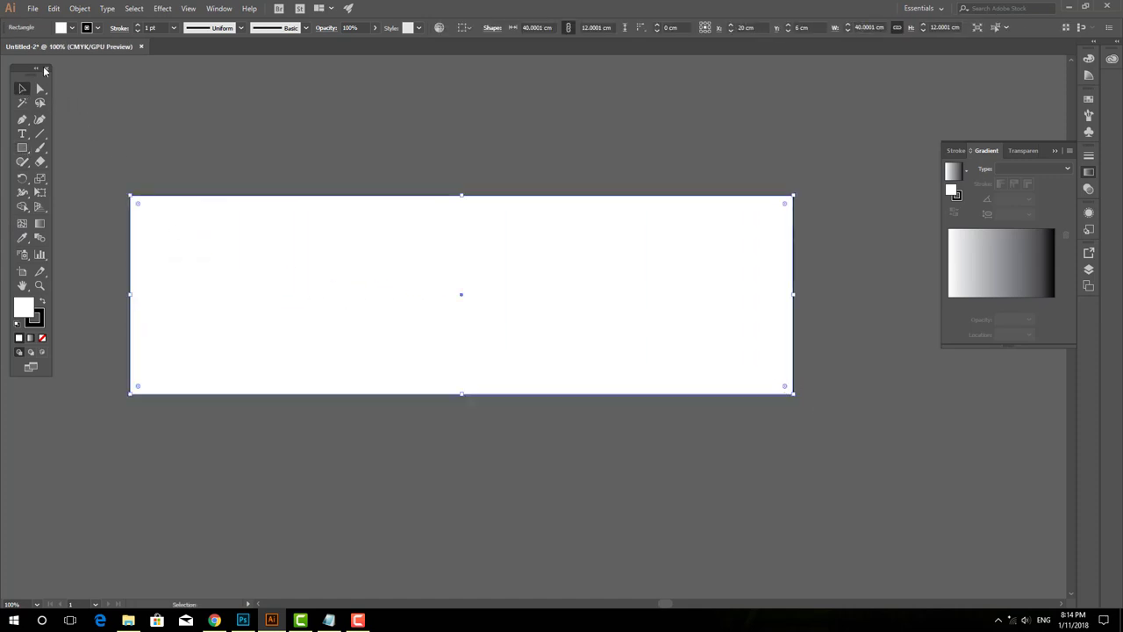
- Fill the rectangle with a yellow-to-orange linear gradient, with orange moved to the end
{"action": "left_click", "coordinate": [85, 28]}
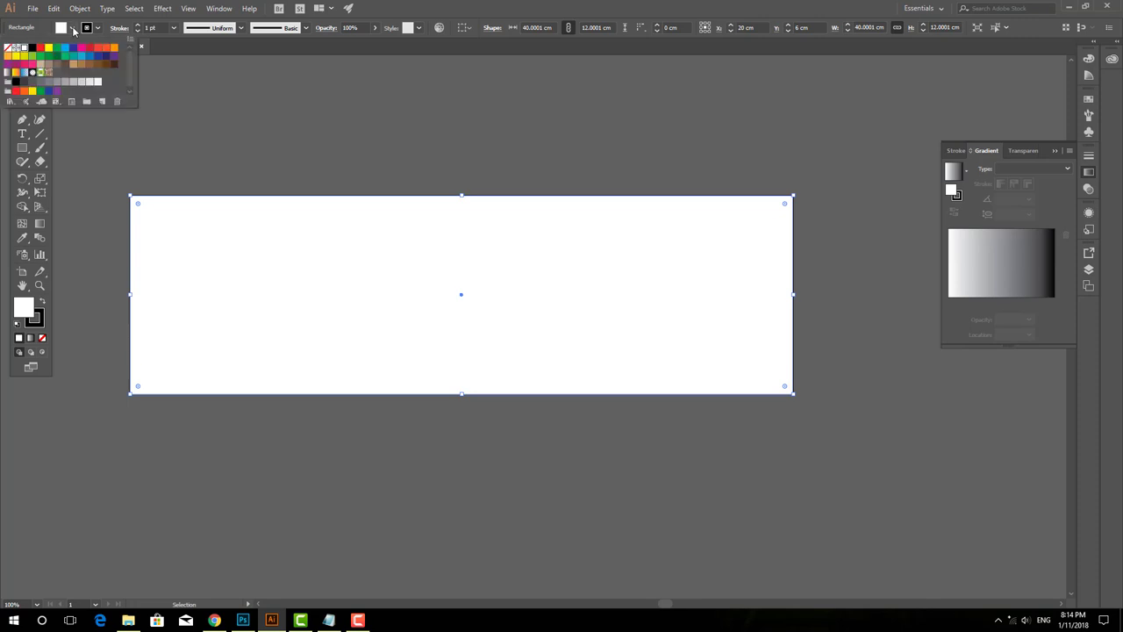
{"action": "left_click", "coordinate": [15, 73]}
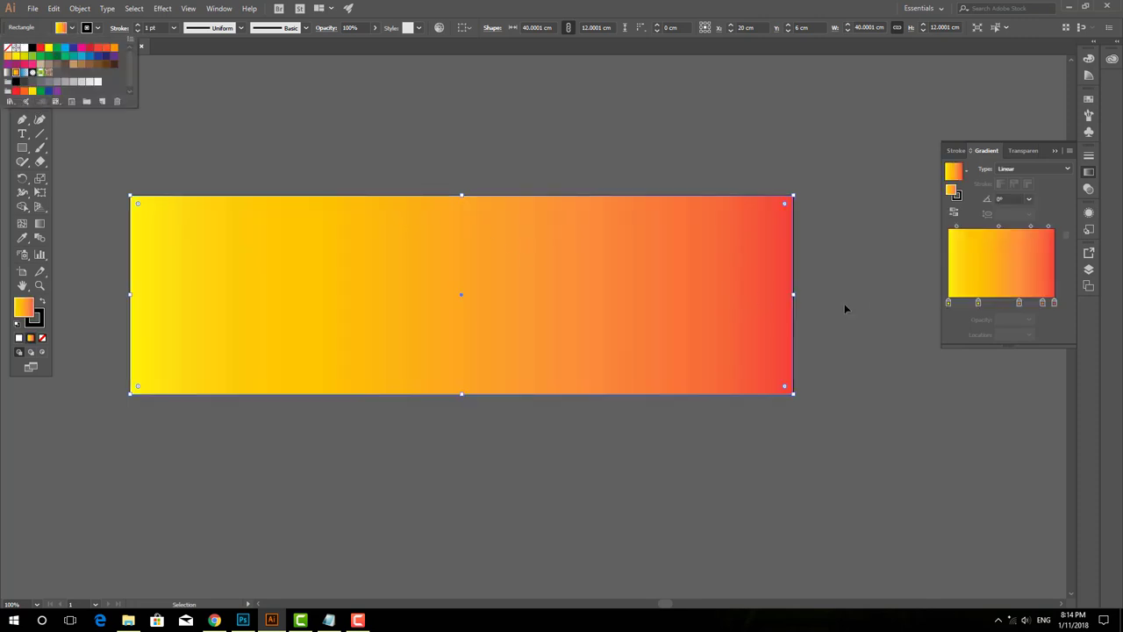
{"action": "left_click", "coordinate": [1053, 318]}
{"action": "left_click", "coordinate": [1051, 303]}
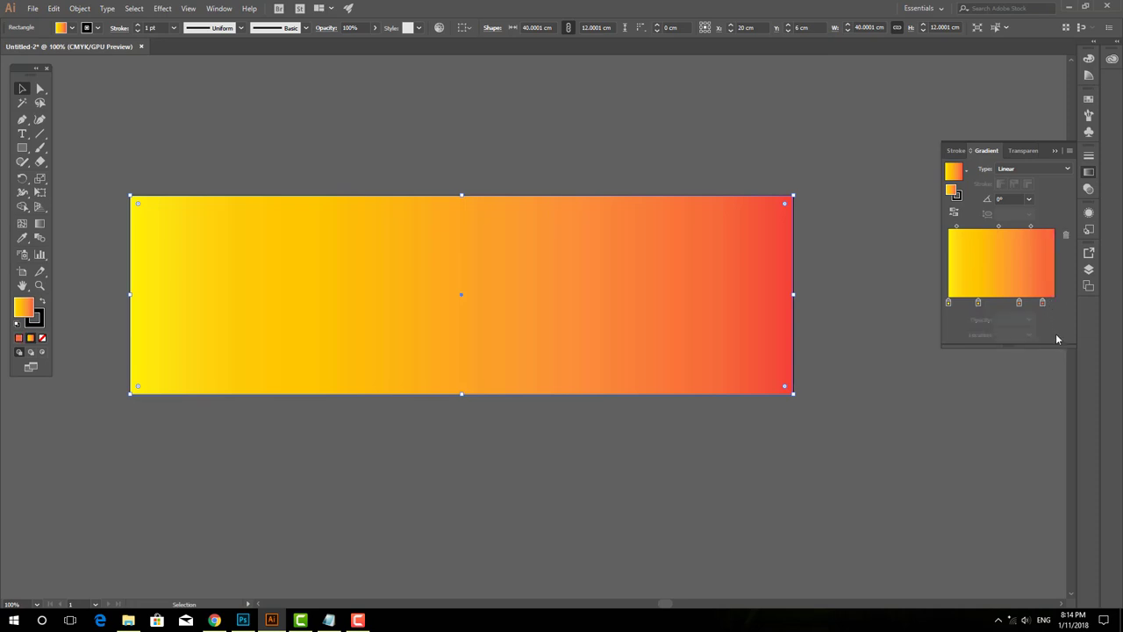
{"action": "left_click_drag", "start_coordinate": [1053, 303], "coordinate": [1047, 343]}
{"action": "left_click", "coordinate": [1021, 303]}
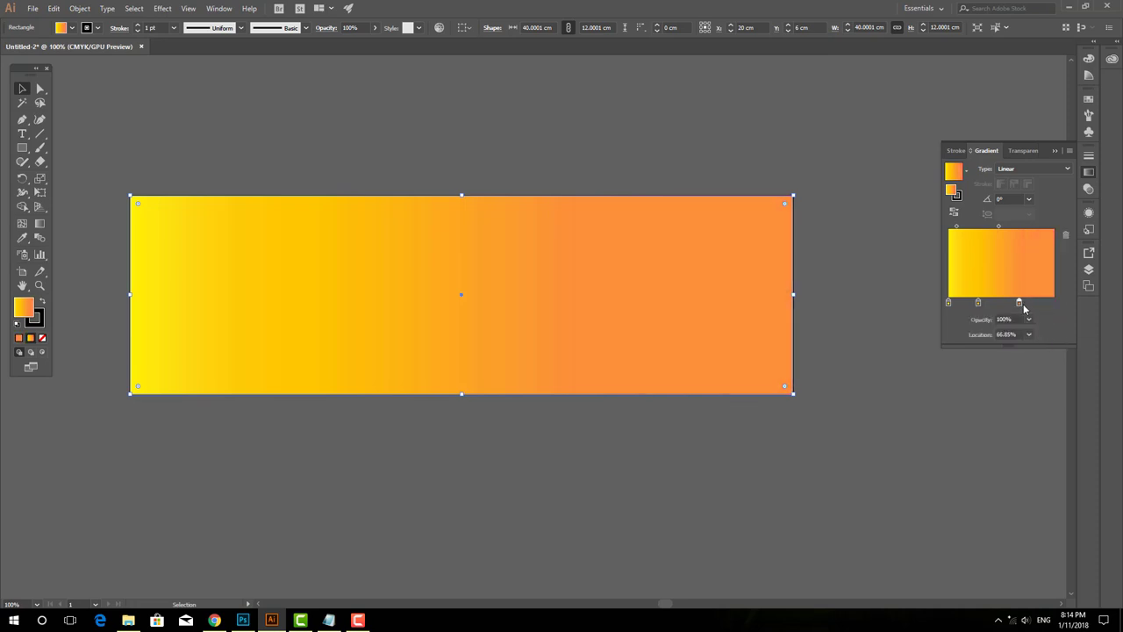
{"action": "left_click_drag", "start_coordinate": [1021, 305], "coordinate": [1054, 304]}
{"action": "left_click", "coordinate": [548, 149]}
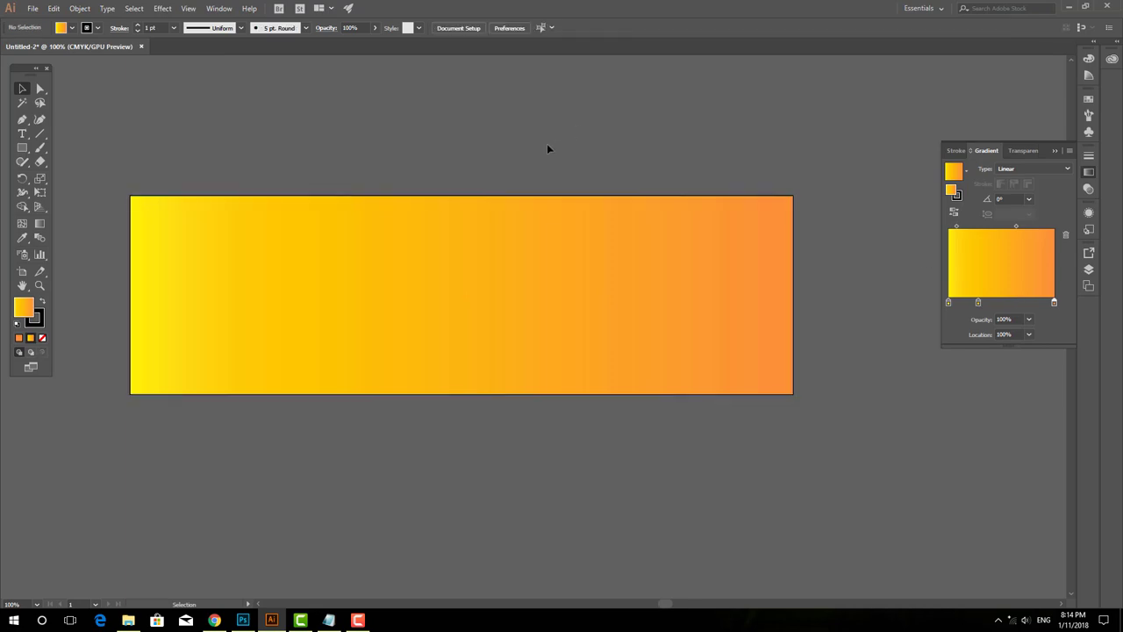
- Place the photo link 1.psd onto the artboard near the top-left
{"action": "left_click", "coordinate": [32, 8]}
{"action": "left_click", "coordinate": [61, 195]}
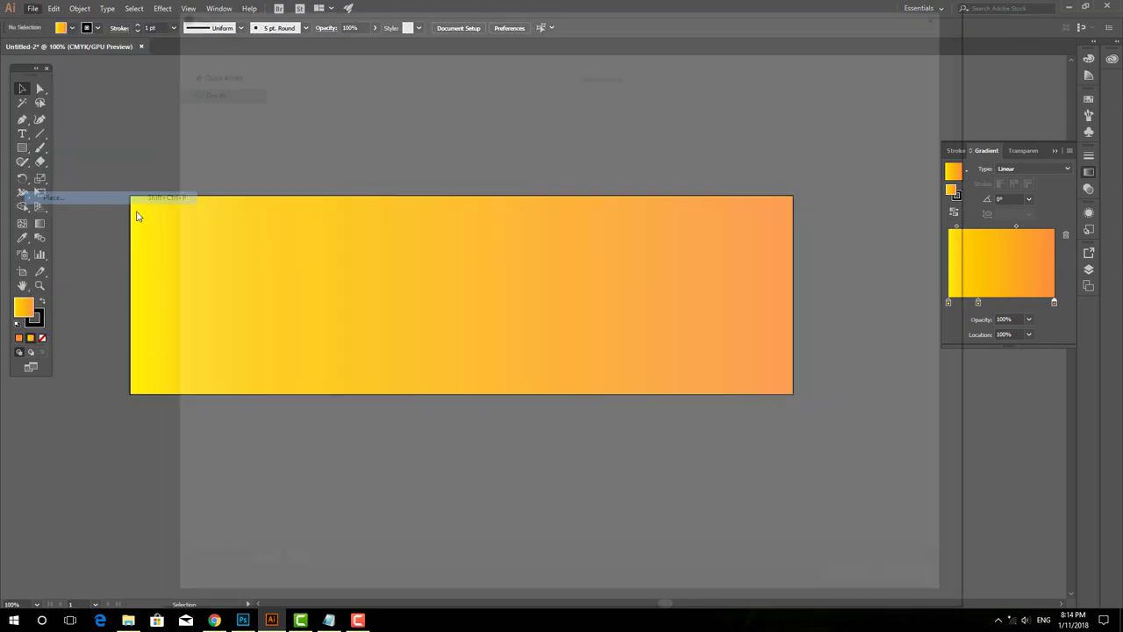
{"action": "left_click", "coordinate": [859, 92]}
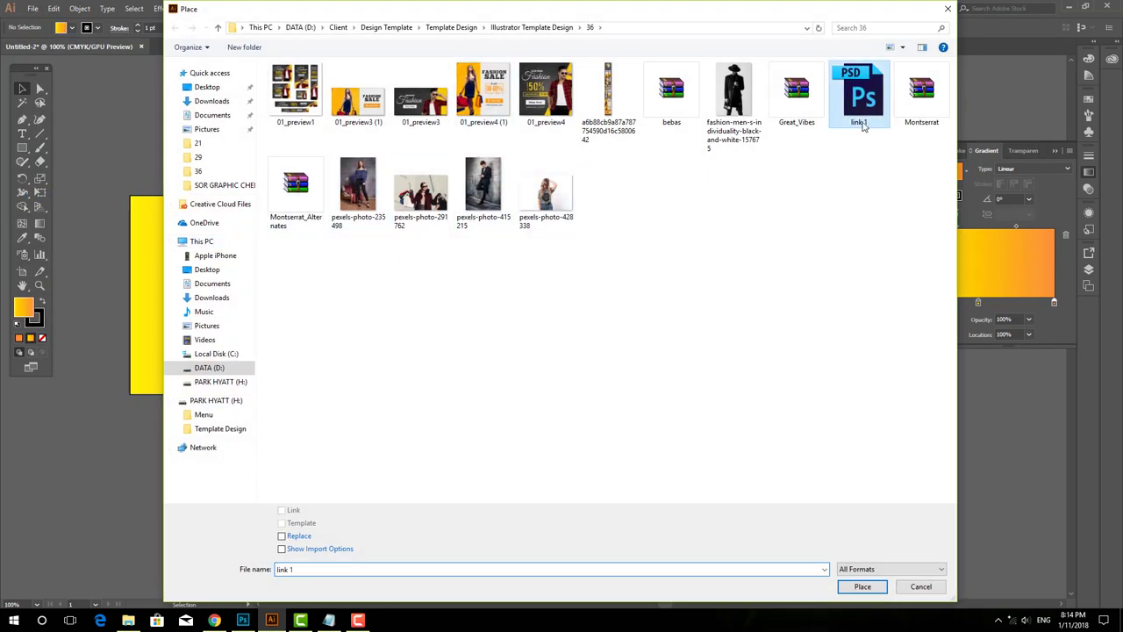
{"action": "key", "text": "Return"}
{"action": "left_click", "coordinate": [228, 255]}
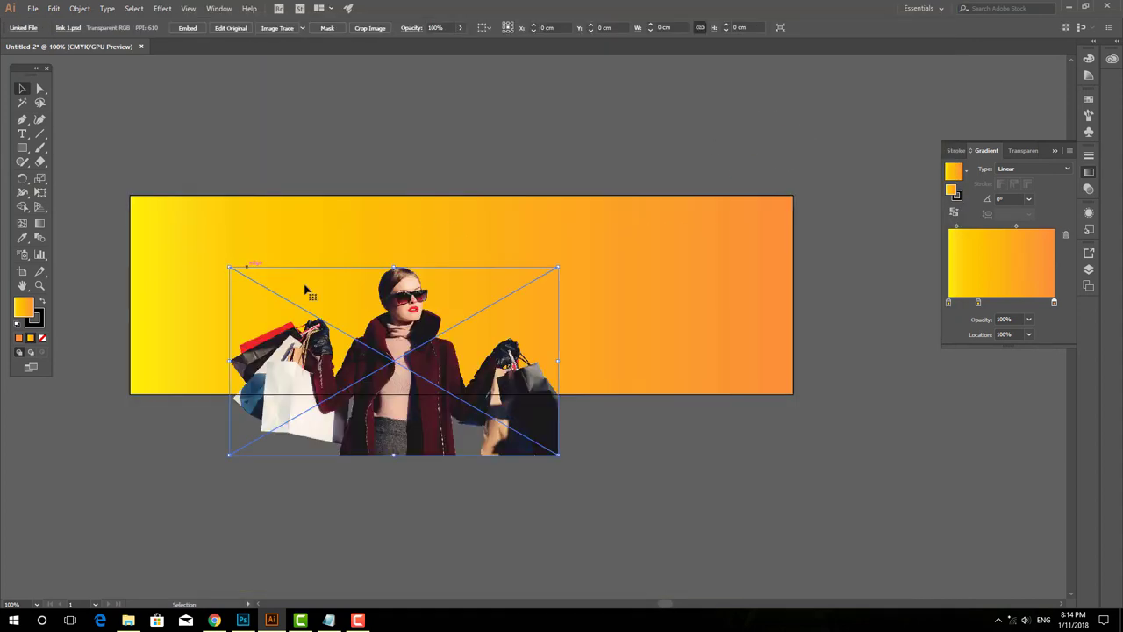
{"action": "left_click_drag", "start_coordinate": [380, 319], "coordinate": [308, 266]}
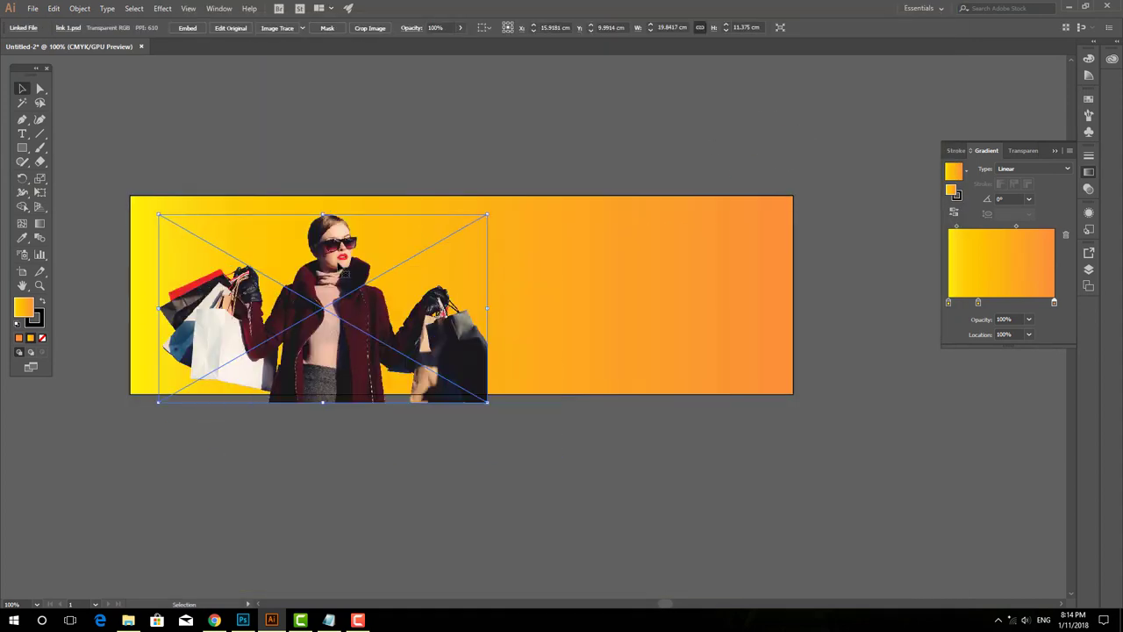
- Align the photo to the artboard's left and top edges
{"action": "left_click", "coordinate": [483, 28]}
{"action": "left_click", "coordinate": [515, 67]}
{"action": "left_click", "coordinate": [505, 28]}
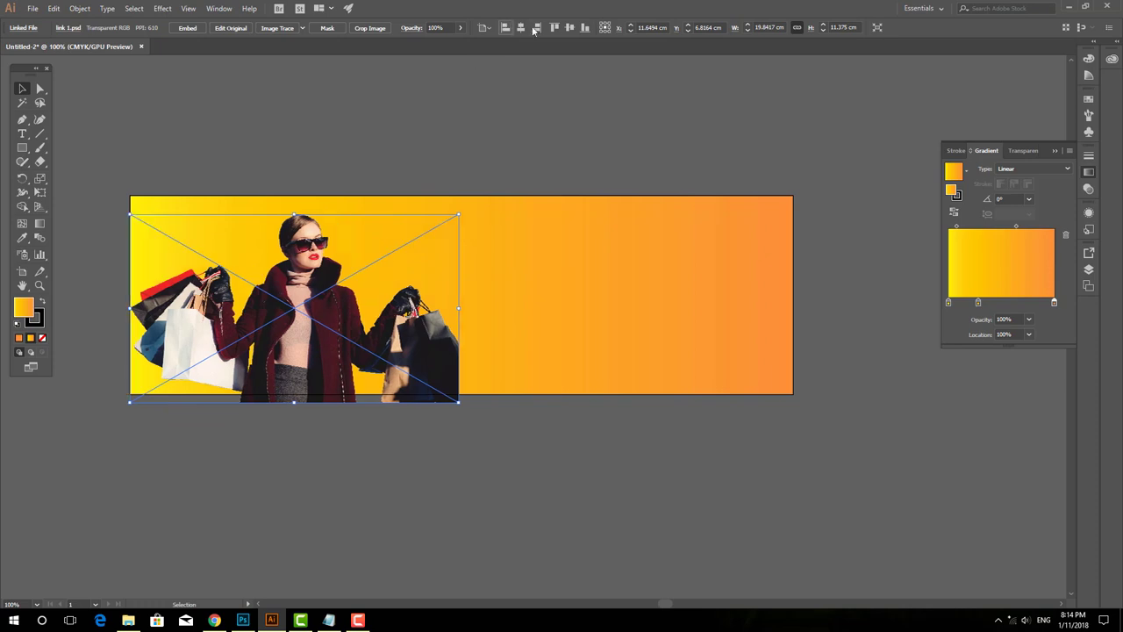
{"action": "left_click", "coordinate": [554, 28]}
- Enlarge the photo down to the artboard's bottom edge, then select the gradient background
{"action": "left_click", "coordinate": [451, 394]}
{"action": "left_click", "coordinate": [460, 384]}
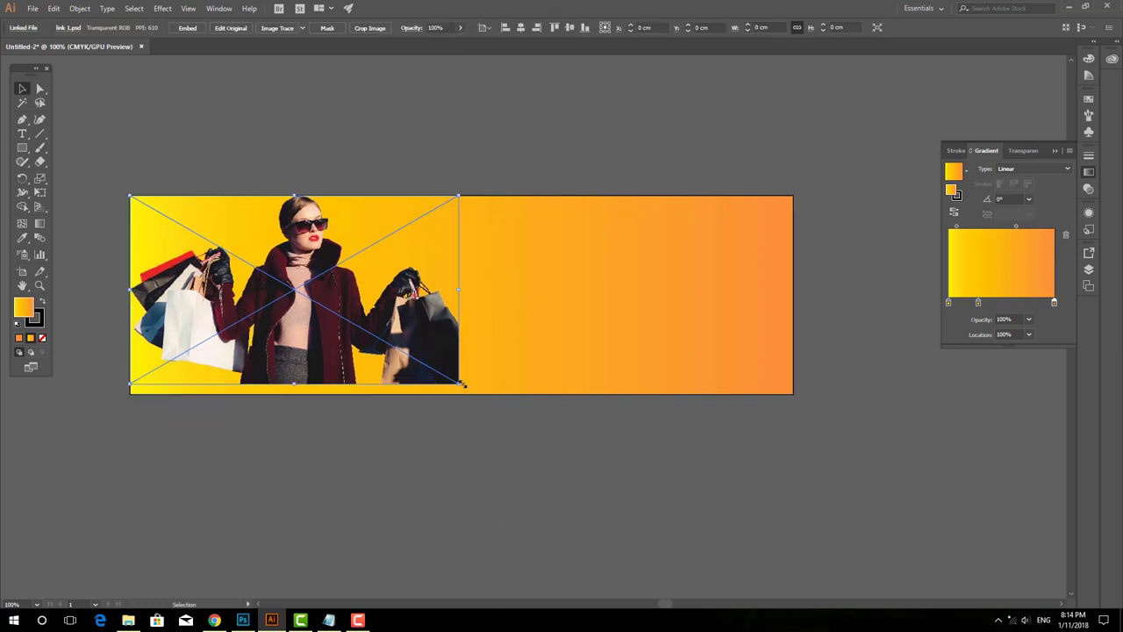
{"action": "left_click_drag", "start_coordinate": [460, 384], "coordinate": [477, 394], "text": "shift"}
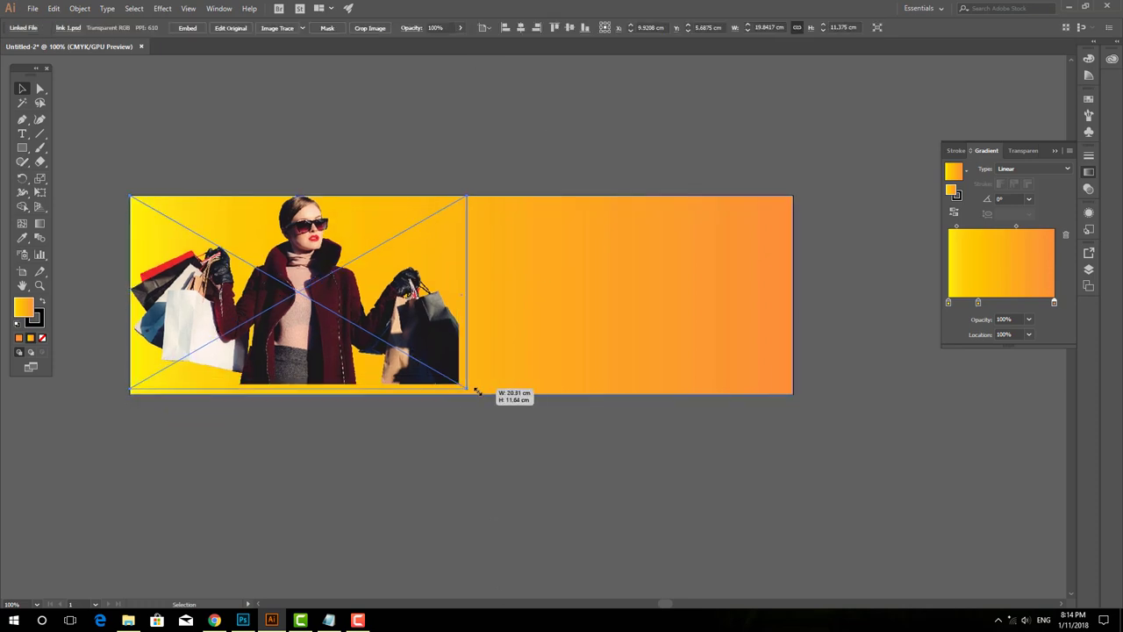
{"action": "left_click", "coordinate": [515, 441]}
{"action": "scroll", "coordinate": [486, 414], "scroll_direction": "up", "scroll_amount": 1, "text": "alt"}
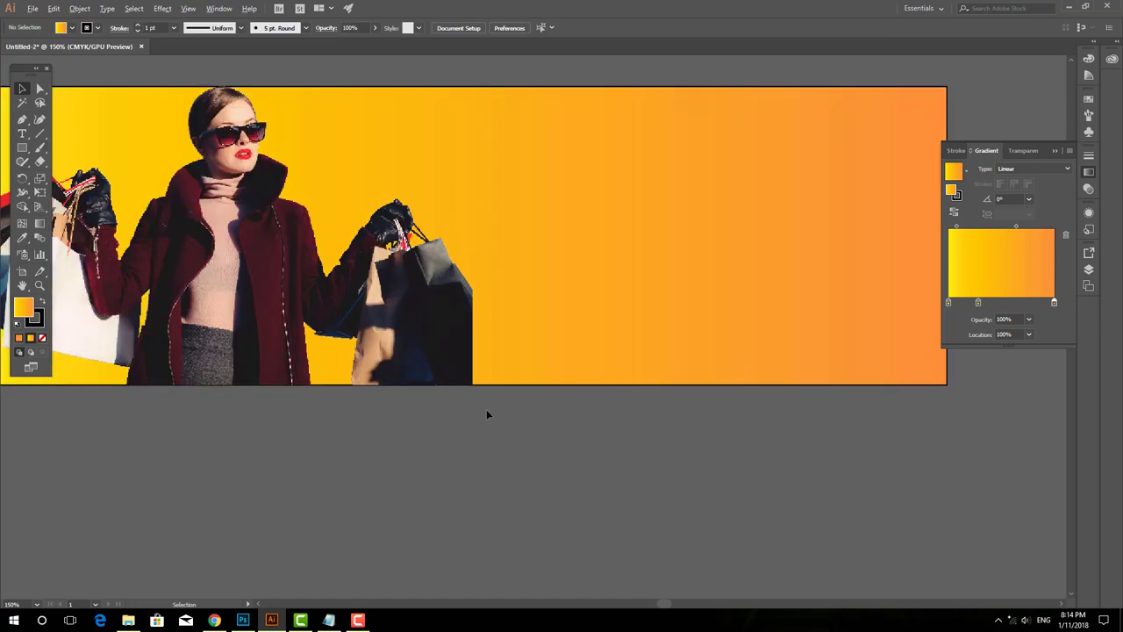
{"action": "left_click", "coordinate": [567, 347]}
{"action": "scroll", "coordinate": [606, 329], "scroll_direction": "down", "scroll_amount": 1, "text": "alt"}
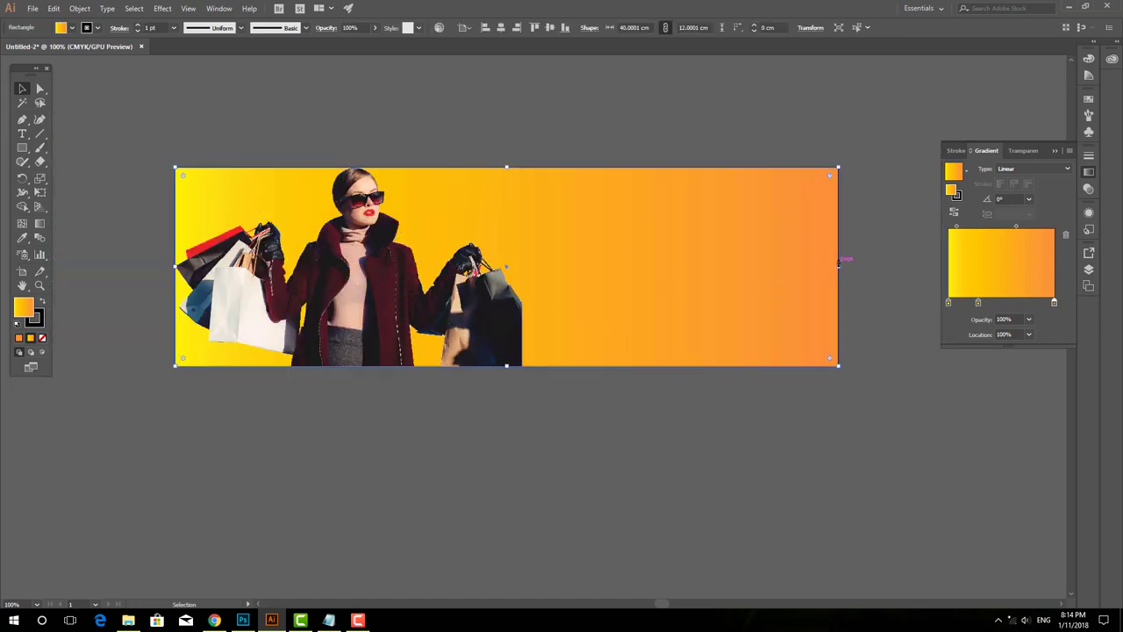
- Narrow the gradient rectangle to about 20.93 cm and expand Layer 1 in the Layers panel
{"action": "left_click_drag", "start_coordinate": [838, 266], "coordinate": [522, 266]}
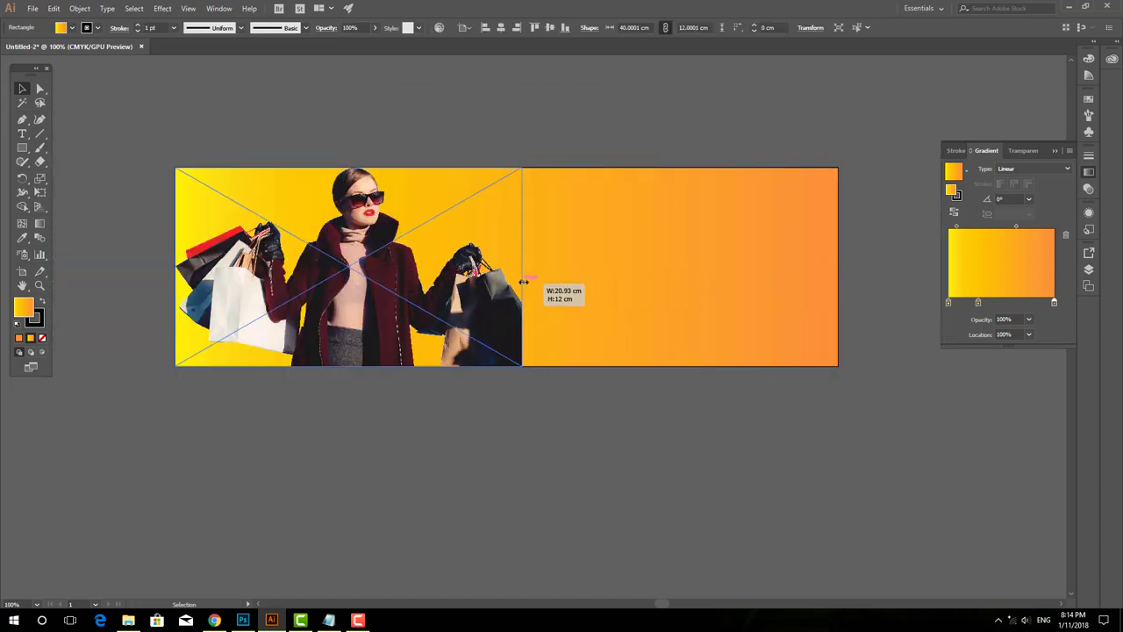
{"action": "left_click", "coordinate": [464, 196]}
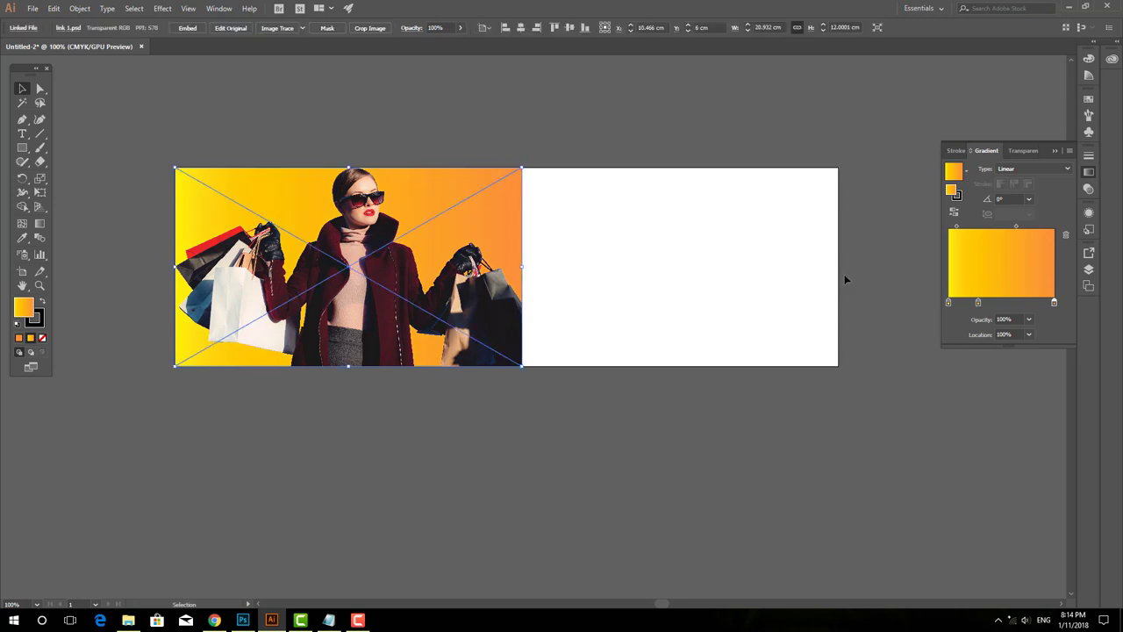
{"action": "key", "text": "F7"}
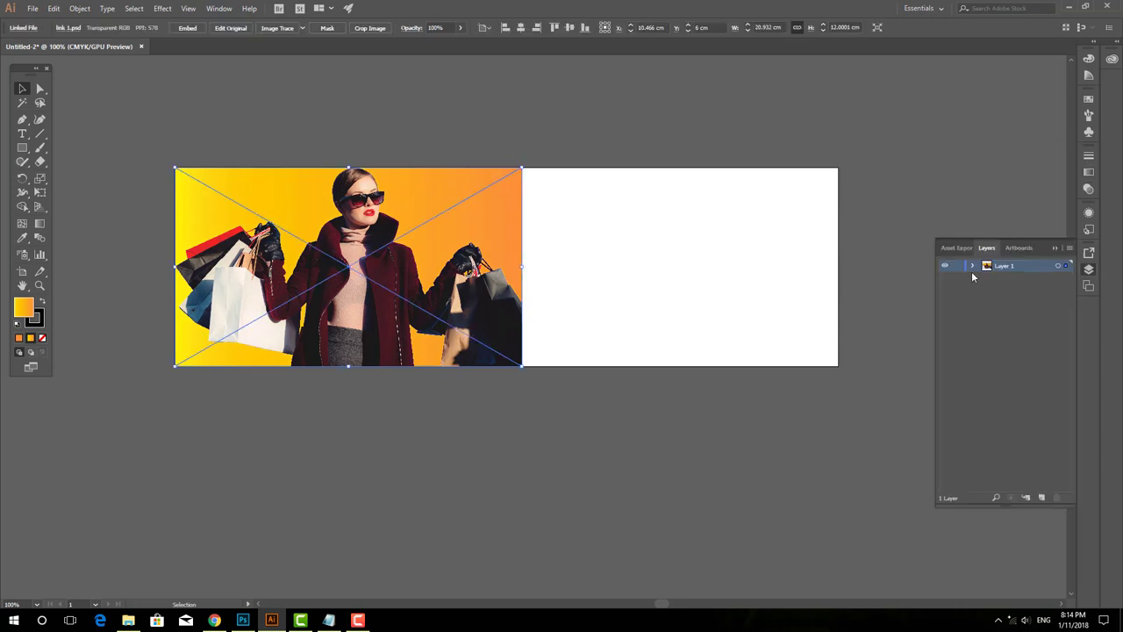
{"action": "left_click", "coordinate": [973, 266]}
{"action": "left_click", "coordinate": [1058, 290]}
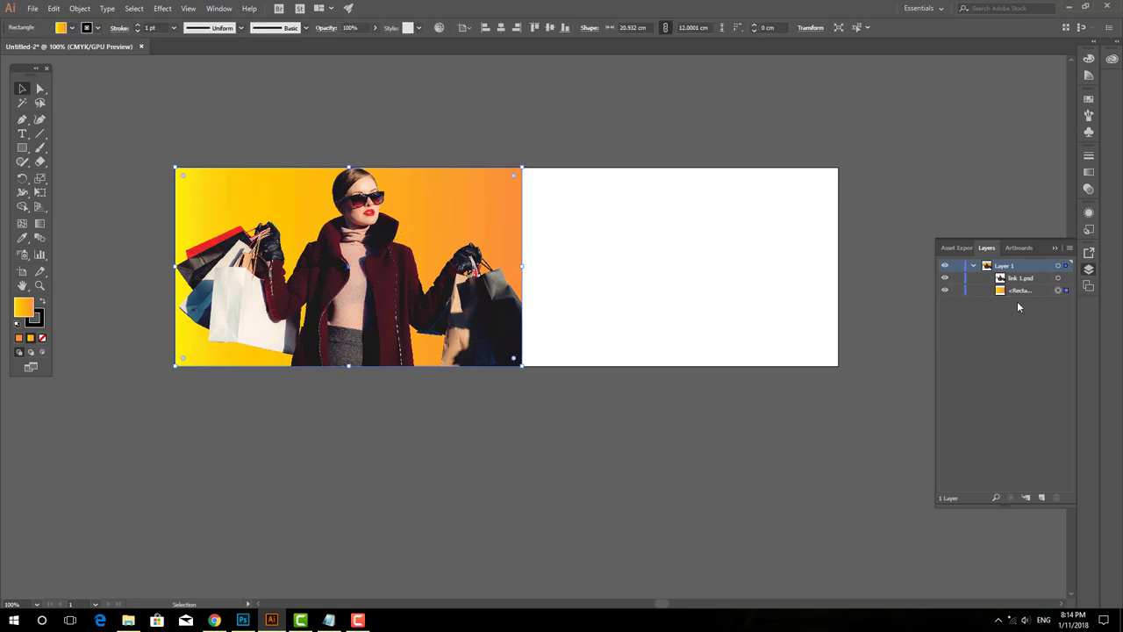
- Paste a copy of the rectangle in back and stretch it across the banner's right half
{"action": "left_click", "coordinate": [56, 8]}
{"action": "left_click", "coordinate": [72, 65]}
{"action": "left_click", "coordinate": [53, 9]}
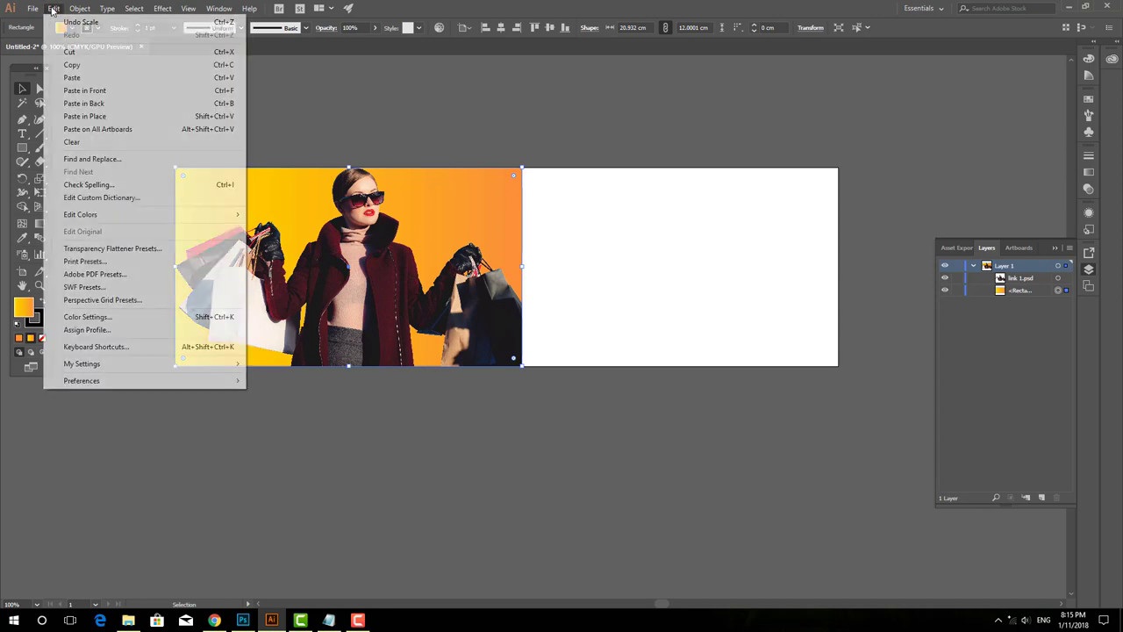
{"action": "left_click", "coordinate": [83, 102]}
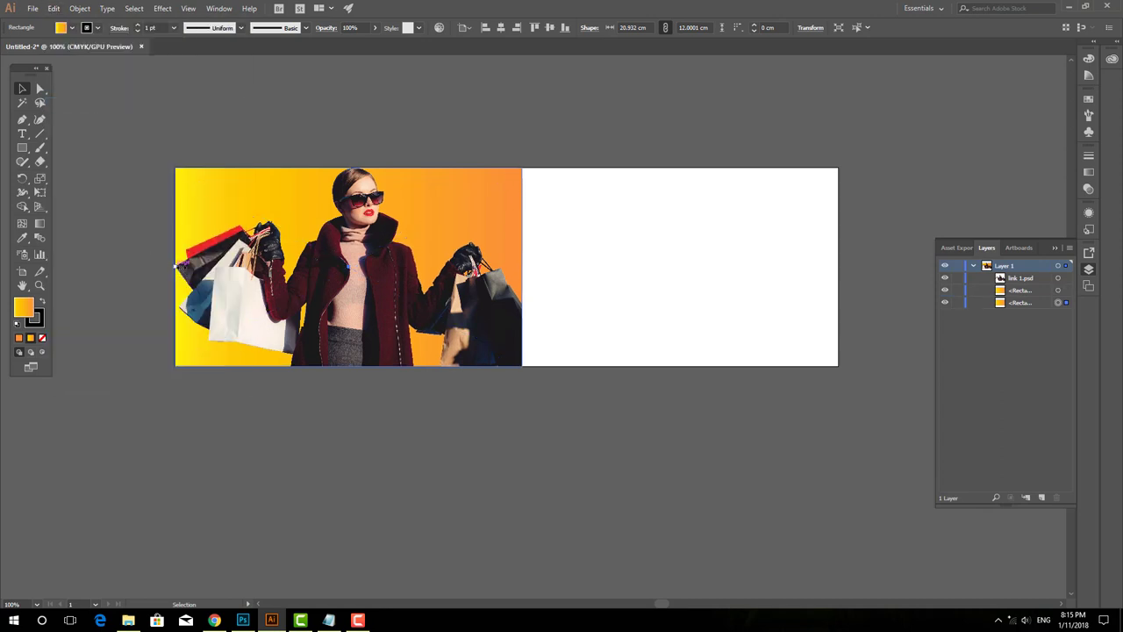
{"action": "left_click_drag", "start_coordinate": [176, 266], "coordinate": [838, 331]}
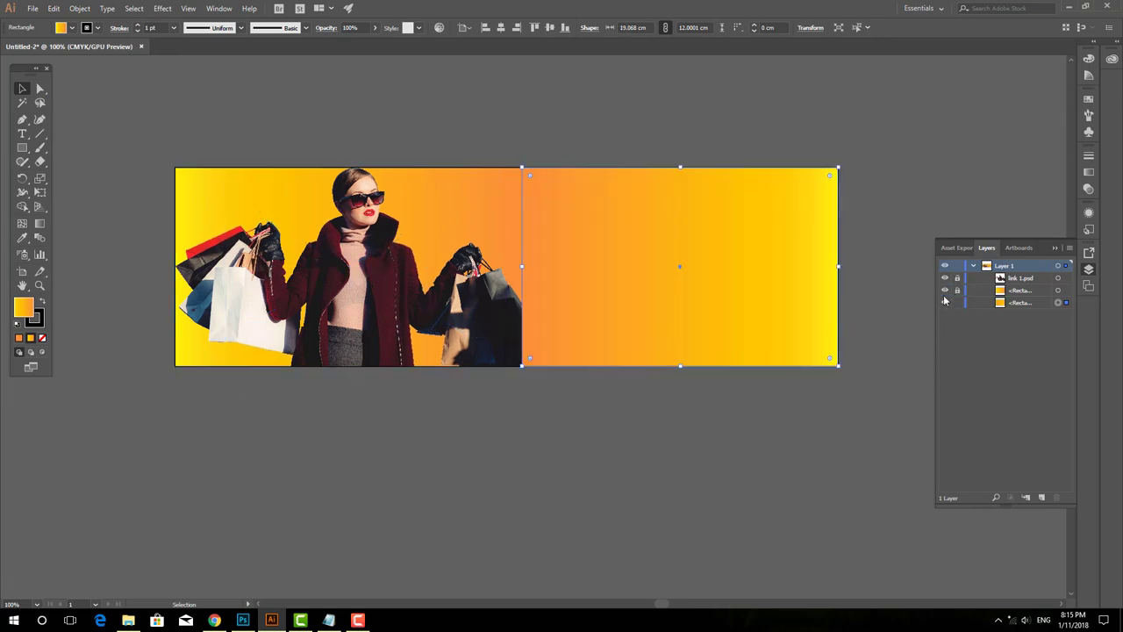
- Fill the right-half rectangle with solid grey
{"action": "left_click", "coordinate": [72, 29]}
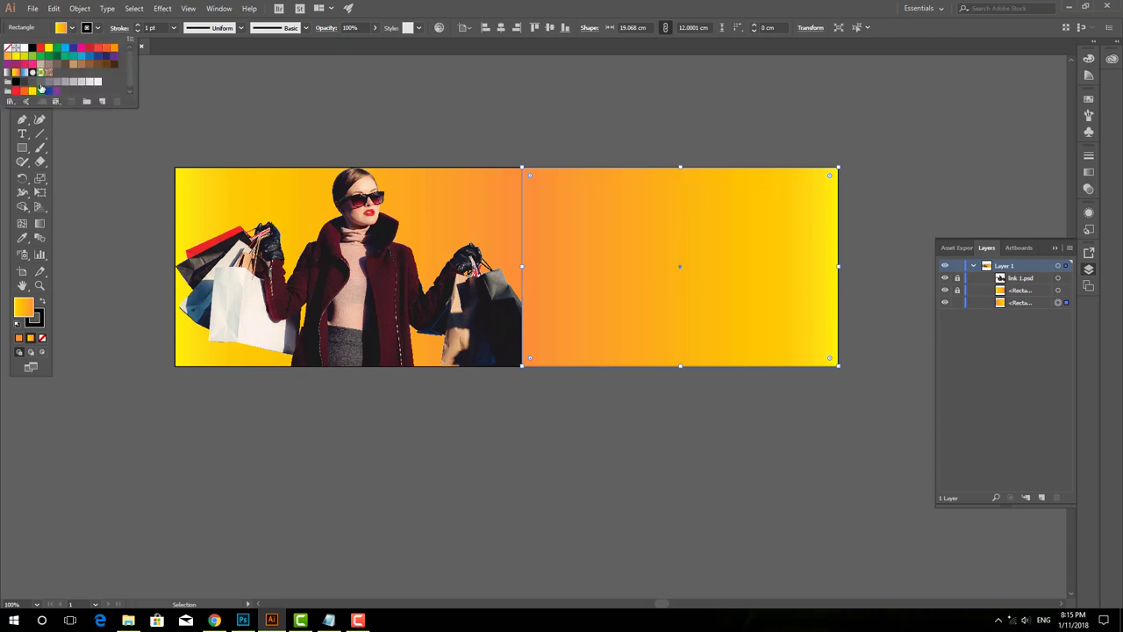
{"action": "left_click", "coordinate": [39, 85]}
{"action": "left_click", "coordinate": [134, 130]}
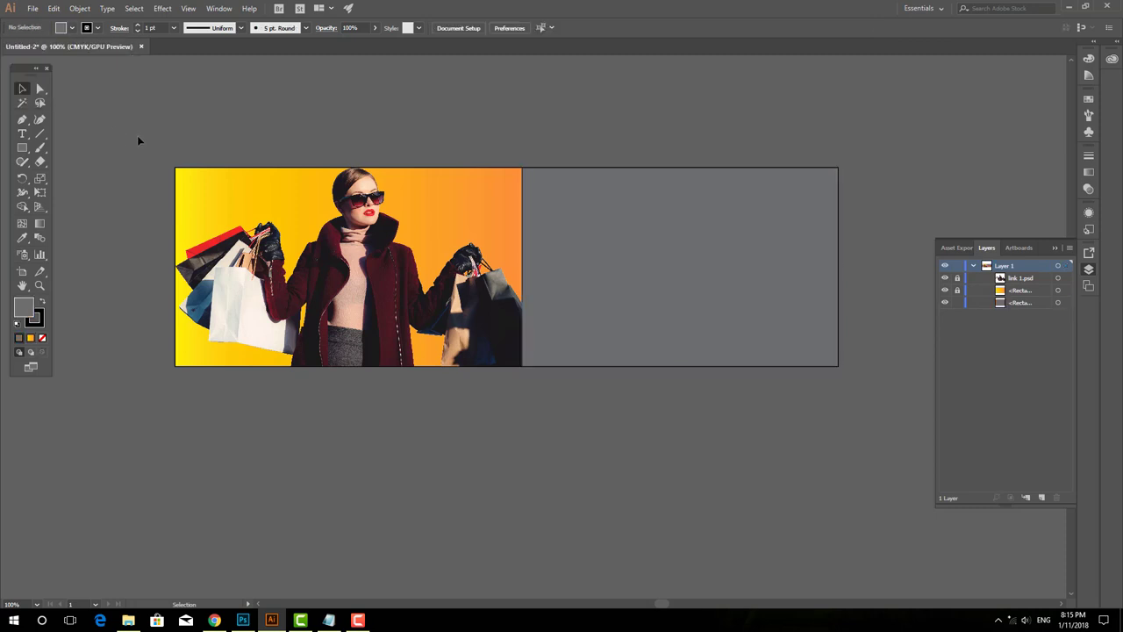
- Draw a vertical white line down the grey panel
{"action": "left_click", "coordinate": [40, 135]}
{"action": "left_click_drag", "start_coordinate": [547, 171], "coordinate": [548, 441]}
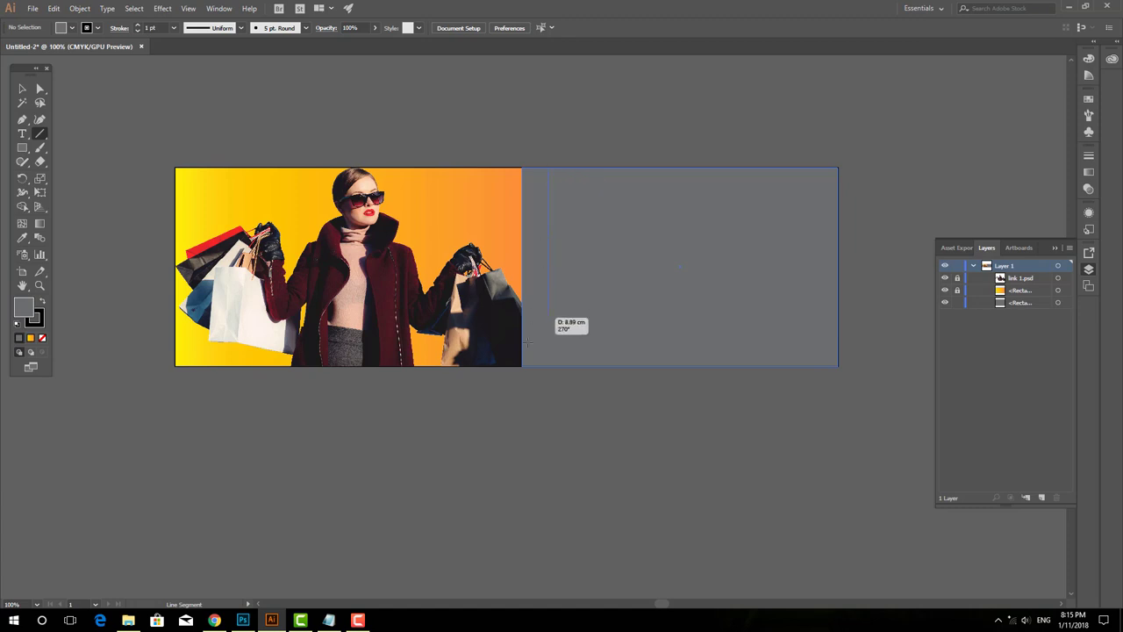
{"action": "left_click", "coordinate": [97, 29]}
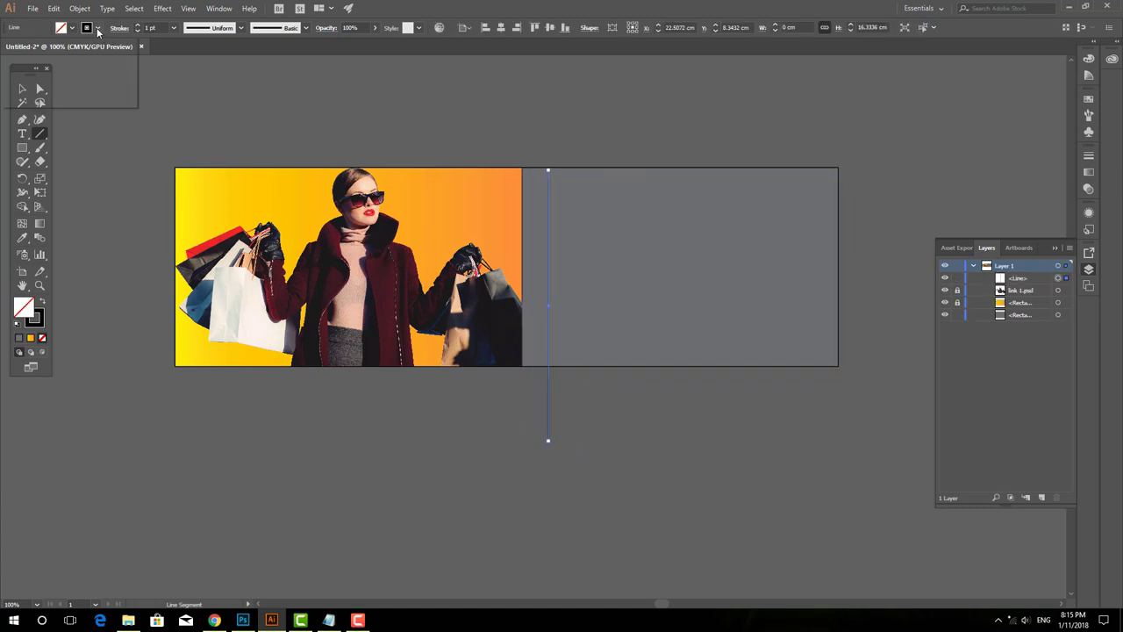
{"action": "left_click", "coordinate": [26, 49]}
{"action": "left_click", "coordinate": [99, 30]}
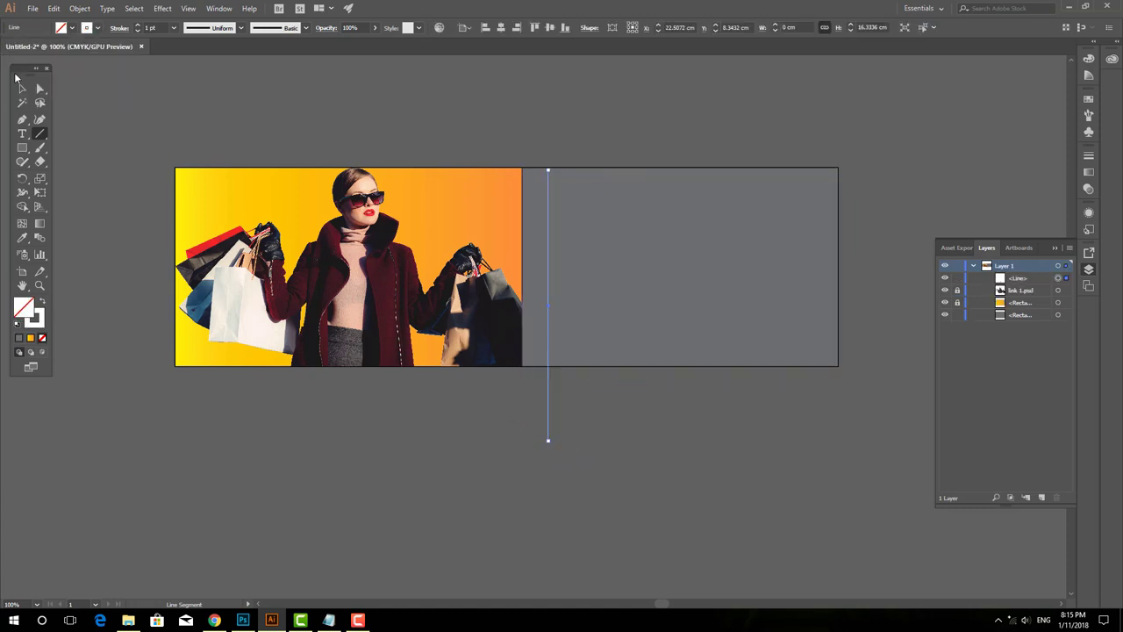
{"action": "left_click", "coordinate": [21, 88]}
{"action": "left_click", "coordinate": [221, 111]}
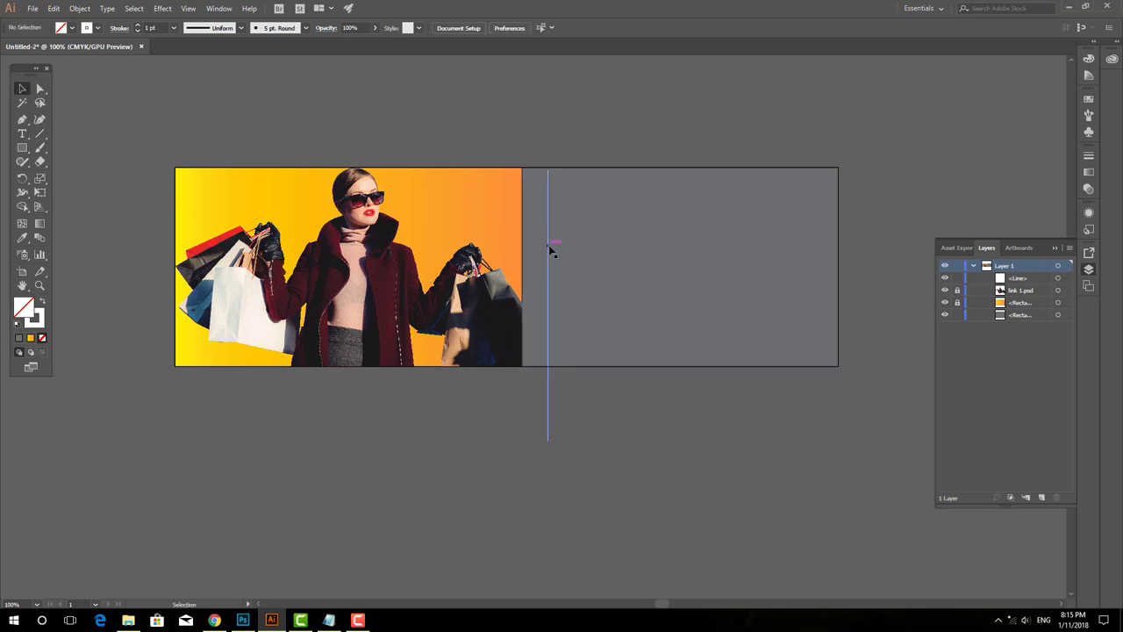
- Duplicate the line 0.88 cm to the right and repeat the copy four more times
{"action": "left_click_drag", "start_coordinate": [550, 251], "coordinate": [559, 243]}
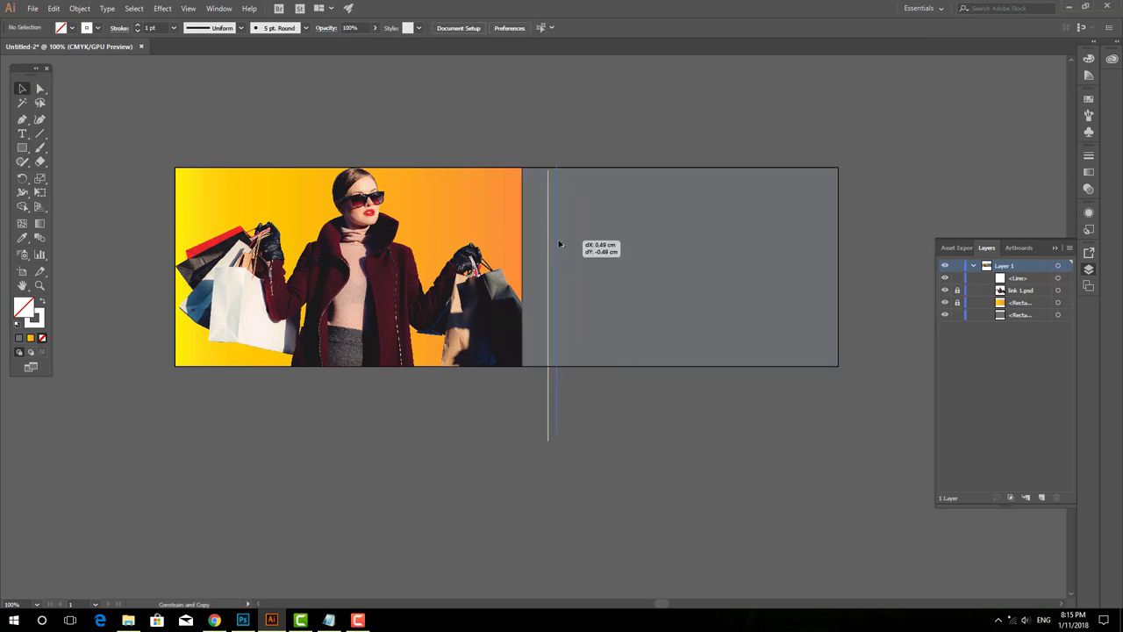
{"action": "left_click_drag", "start_coordinate": [559, 244], "coordinate": [559, 246]}
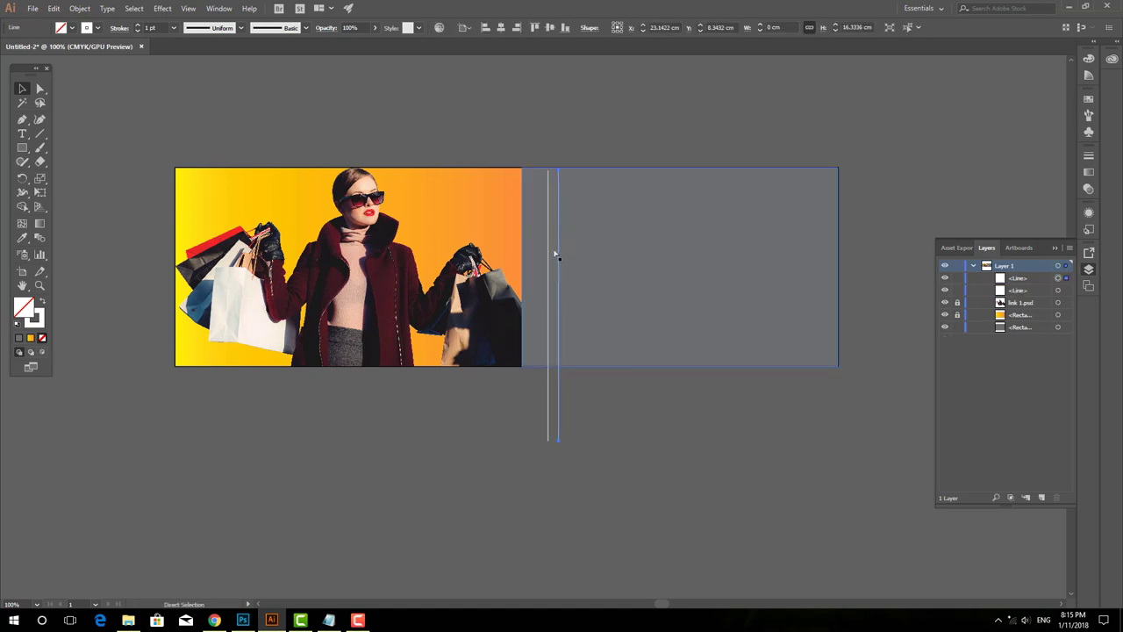
{"action": "key", "text": "ctrl+d"}
{"action": "key", "text": "ctrl+d"}
{"action": "key", "text": "ctrl+d"}
{"action": "key", "text": "ctrl+d"}
{"action": "key", "text": "ctrl+d"}
{"action": "key", "text": "ctrl+d"}
{"action": "key", "text": "ctrl+d"}
{"action": "key", "text": "ctrl+d"}
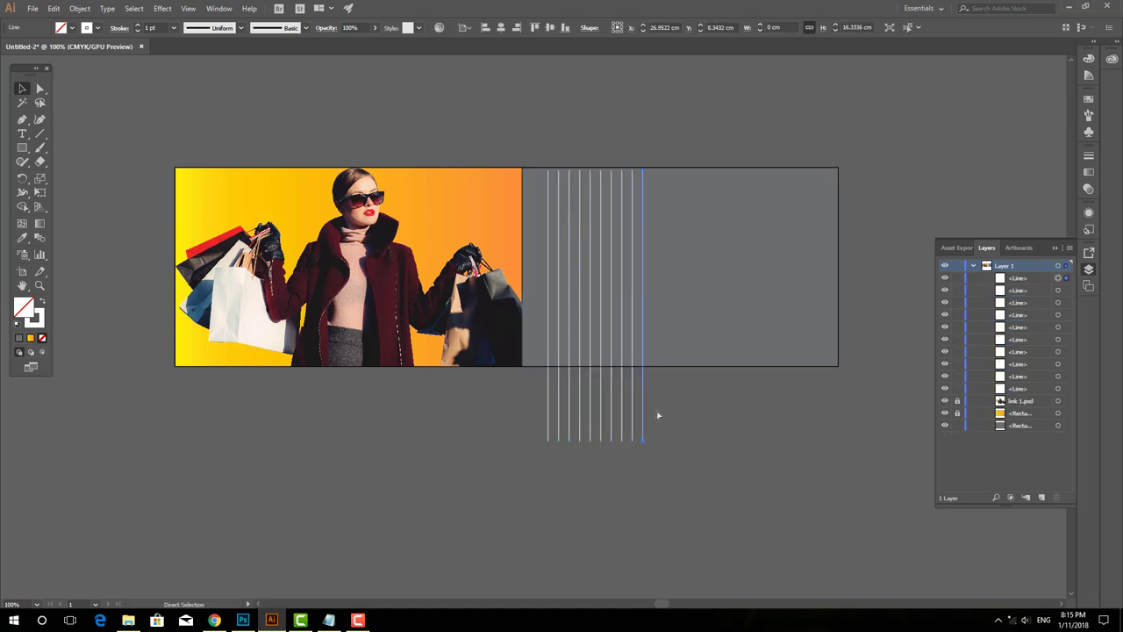
{"action": "key", "text": "ctrl+d"}
{"action": "key", "text": "ctrl+d"}
{"action": "key", "text": "ctrl+d"}
{"action": "key", "text": "ctrl+d"}
{"action": "key", "text": "ctrl+d"}
{"action": "key", "text": "ctrl+d"}
{"action": "key", "text": "ctrl+d"}
{"action": "key", "text": "ctrl+d"}
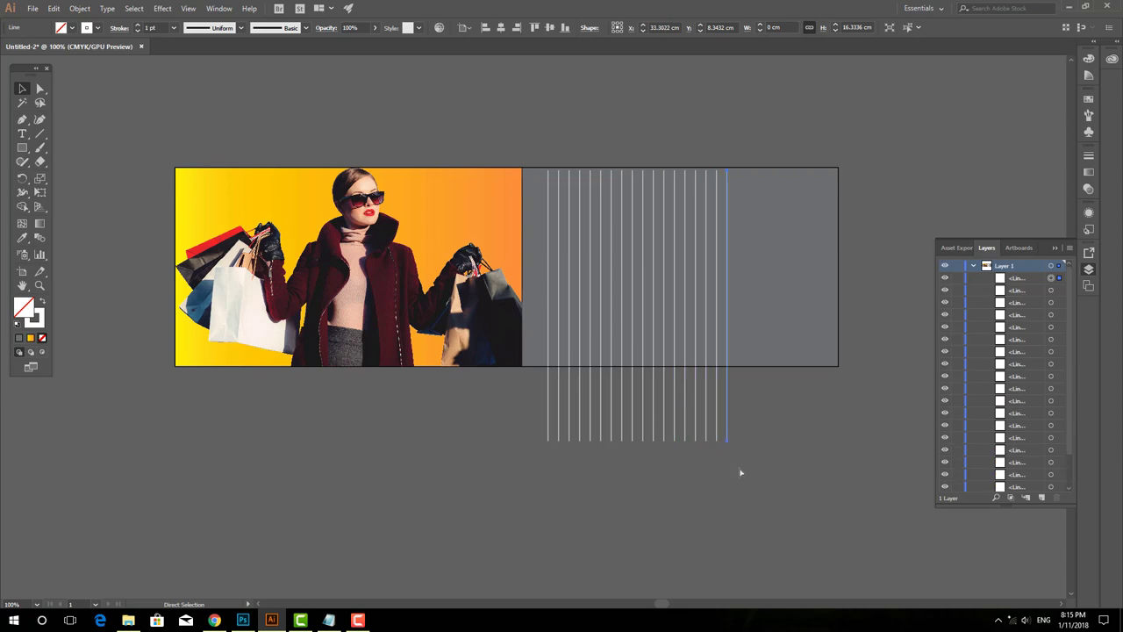
{"action": "key", "text": "ctrl+d"}
{"action": "key", "text": "ctrl+d"}
{"action": "key", "text": "ctrl+d"}
{"action": "key", "text": "ctrl+d"}
{"action": "key", "text": "ctrl+d"}
{"action": "key", "text": "ctrl+d"}
{"action": "key", "text": "ctrl+d"}
{"action": "key", "text": "ctrl+d"}
{"action": "key", "text": "ctrl+d"}
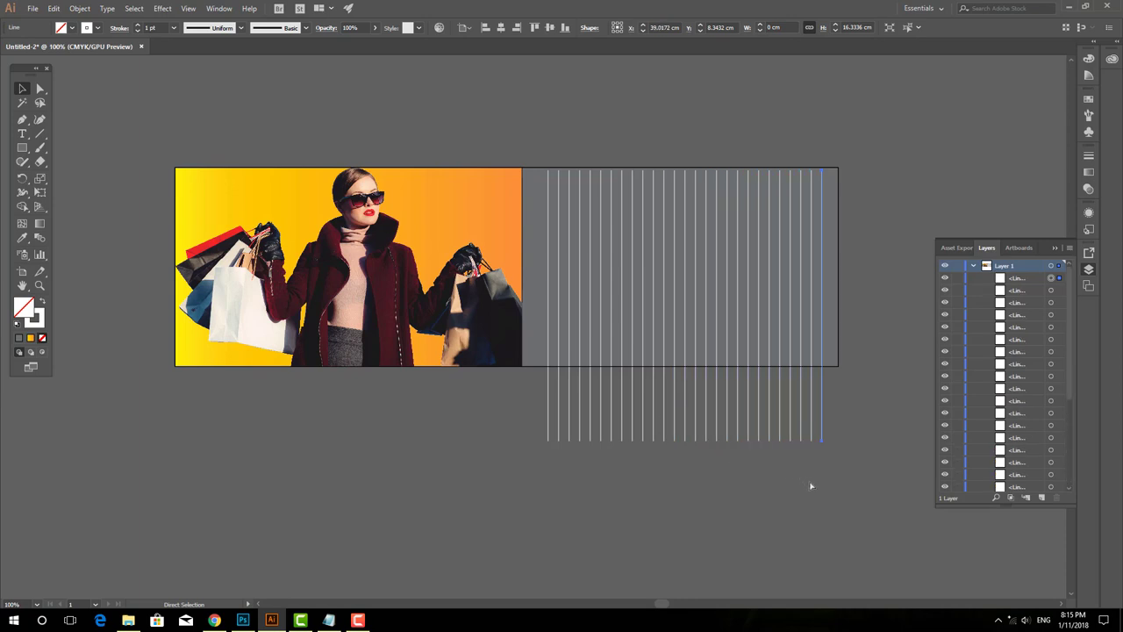
{"action": "key", "text": "ctrl+d"}
{"action": "key", "text": "ctrl+d"}
- Group all the white lines together
{"action": "left_click_drag", "start_coordinate": [552, 409], "coordinate": [847, 413]}
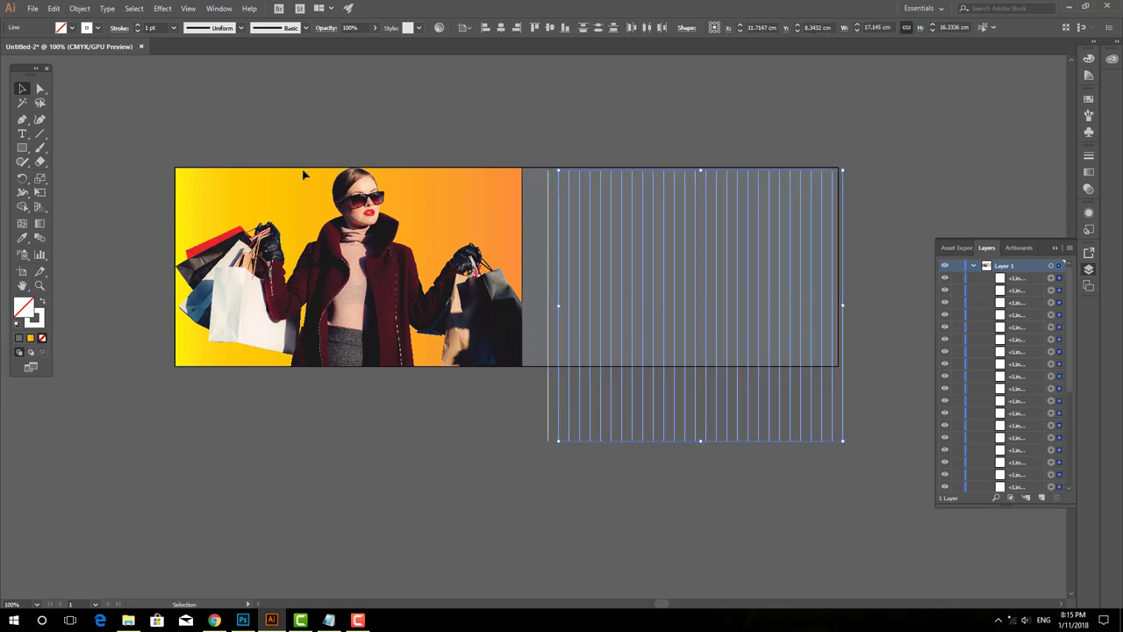
{"action": "left_click", "coordinate": [80, 7]}
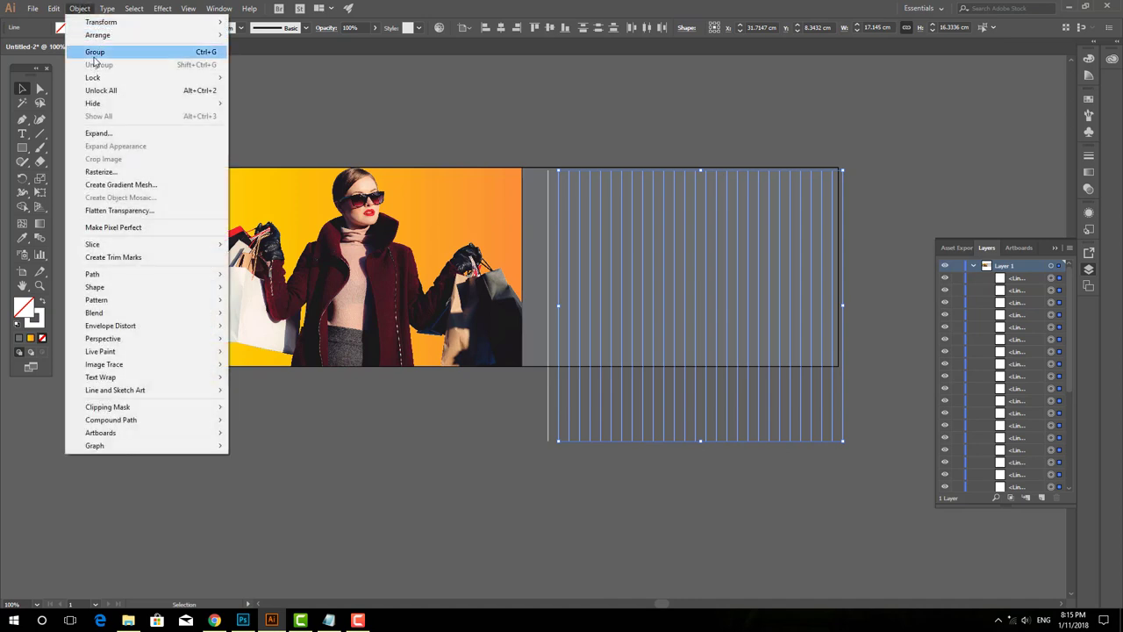
{"action": "left_click", "coordinate": [97, 53]}
- Try a 45° reflection on the line group, then undo it
{"action": "right_click", "coordinate": [658, 250]}
{"action": "mouse_move", "coordinate": [692, 362]}
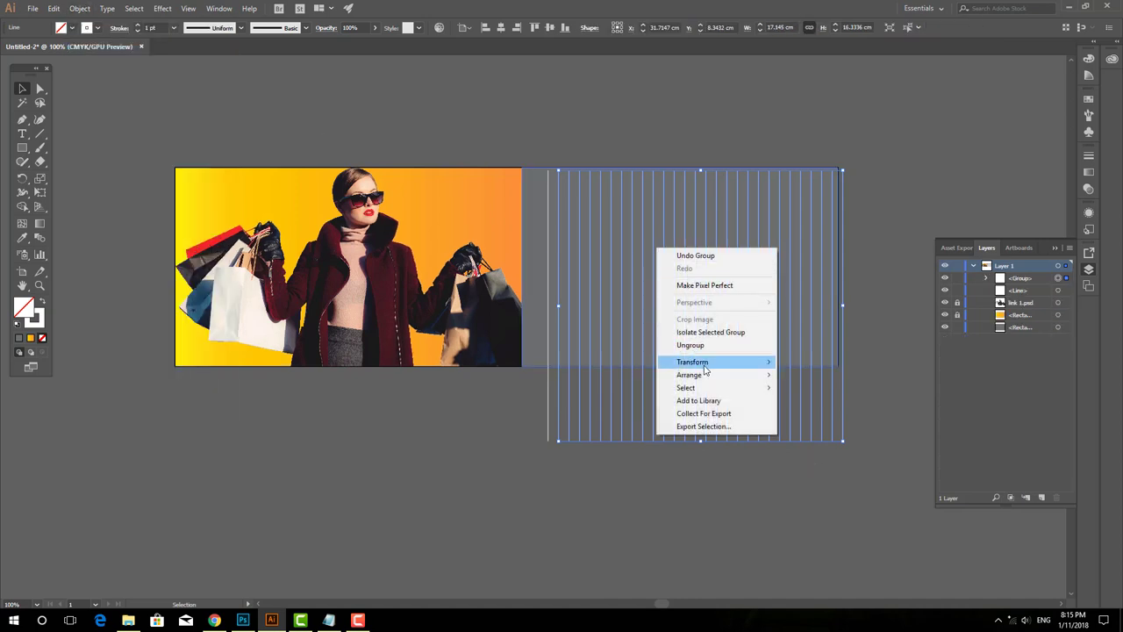
{"action": "left_click", "coordinate": [806, 404]}
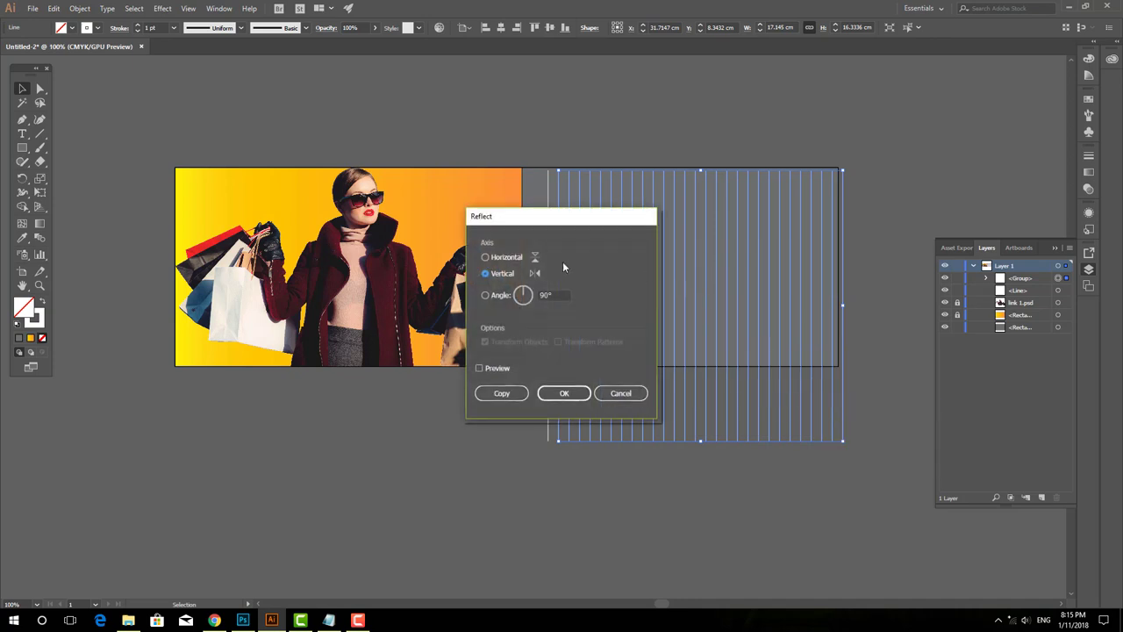
{"action": "left_click", "coordinate": [502, 298]}
{"action": "type", "text": "45"}
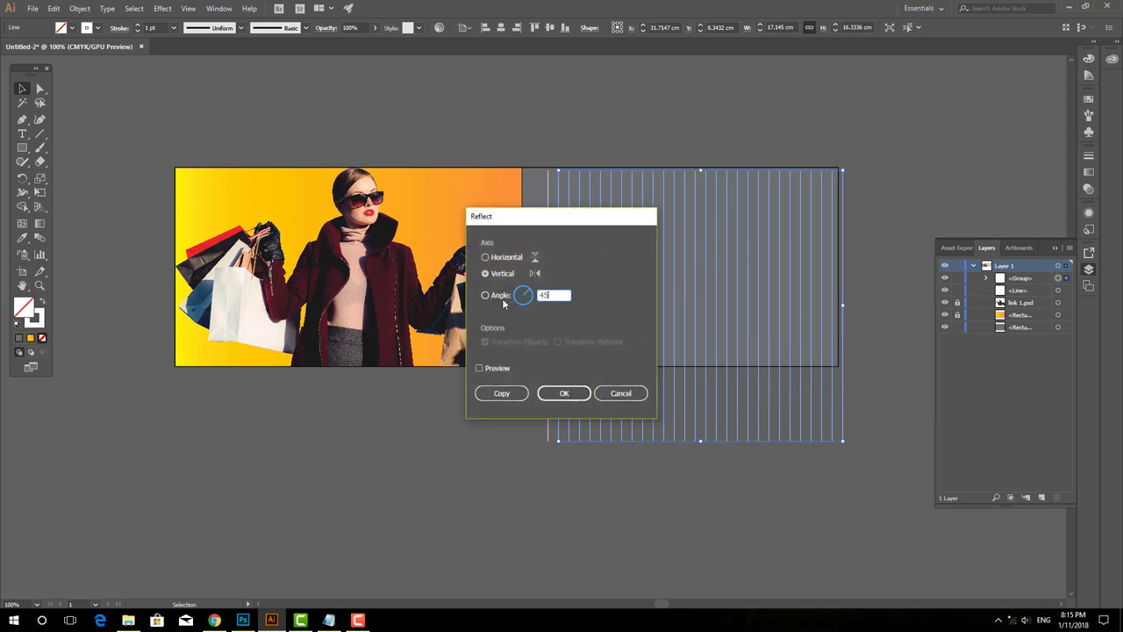
{"action": "key", "text": "Return"}
{"action": "key", "text": "ctrl+z"}
- Rotate the line group 15° and enlarge it to cover the panel
{"action": "right_click", "coordinate": [583, 226]}
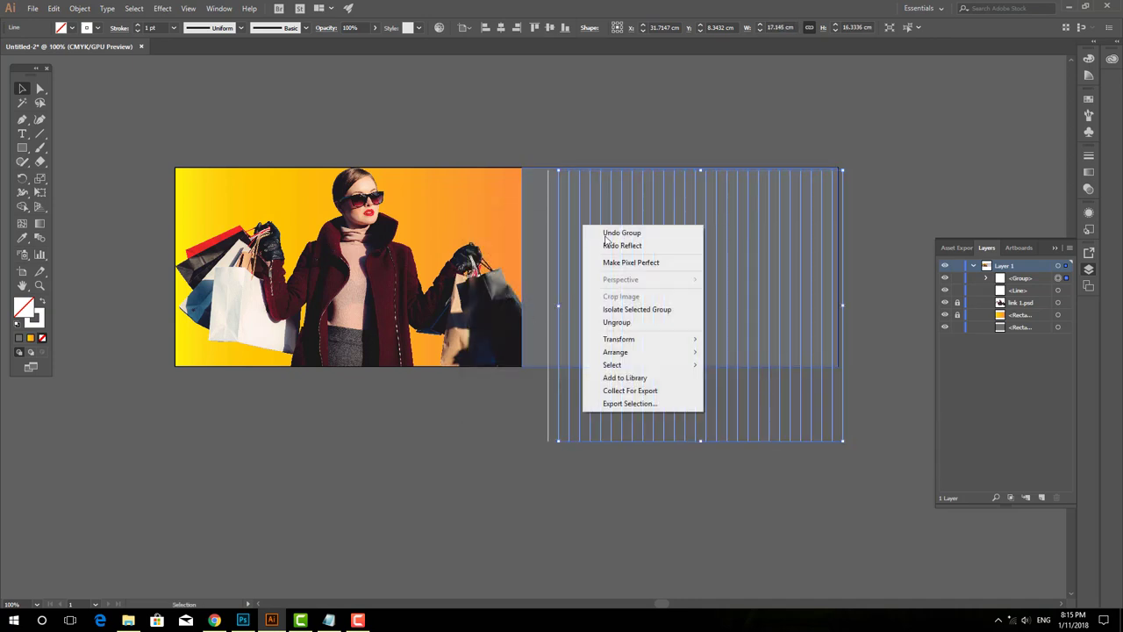
{"action": "left_click", "coordinate": [729, 366]}
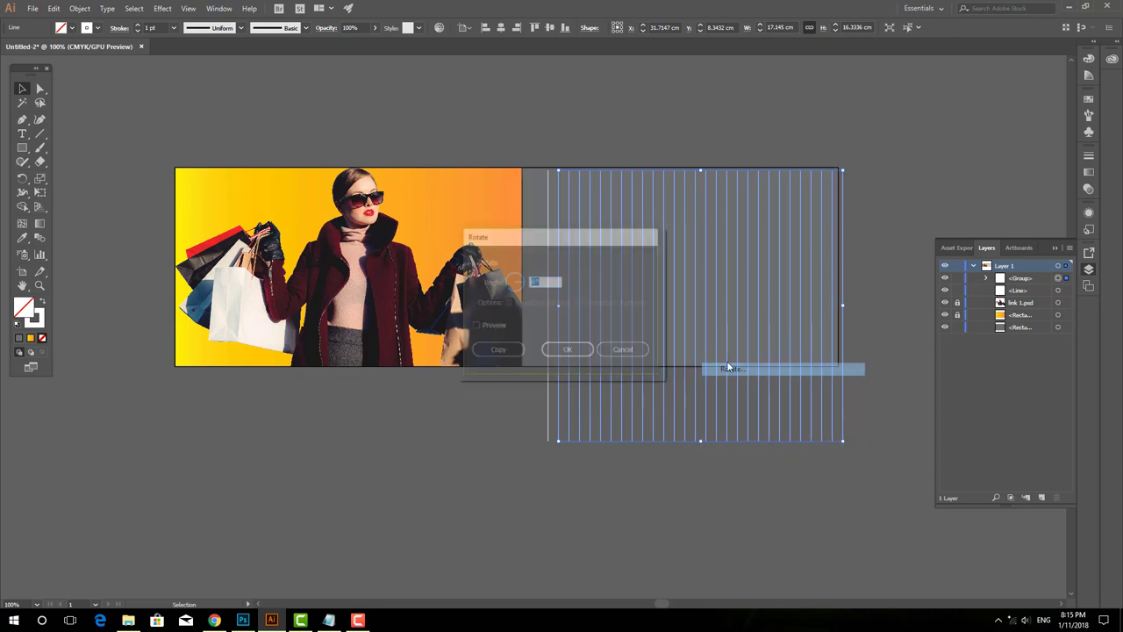
{"action": "type", "text": "15"}
{"action": "key", "text": "Return"}
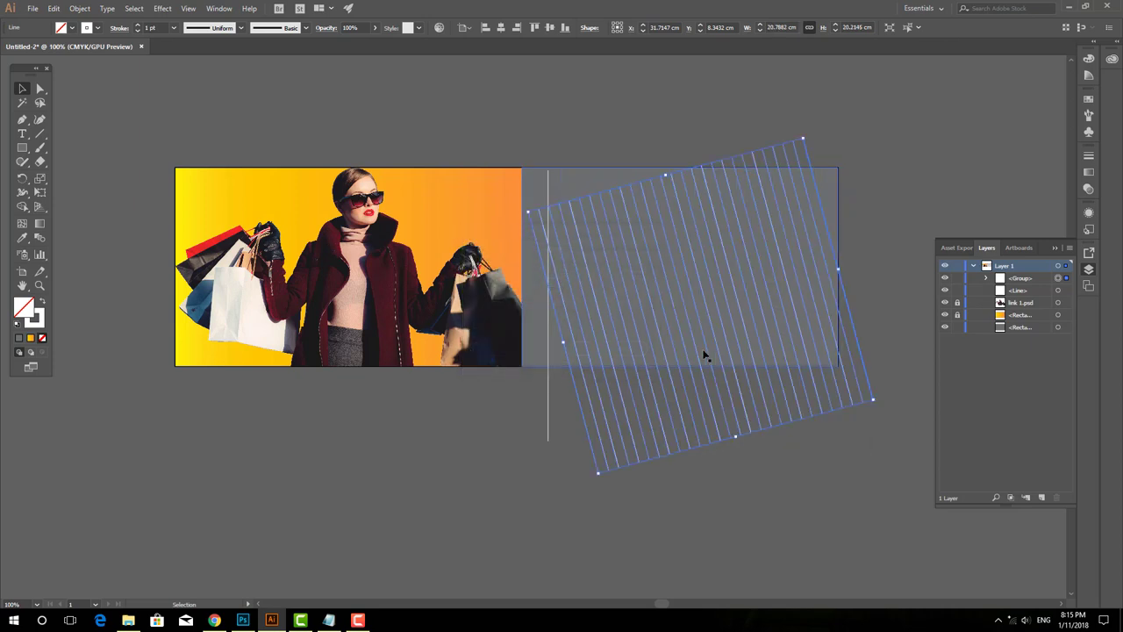
{"action": "left_click_drag", "start_coordinate": [665, 175], "coordinate": [639, 123]}
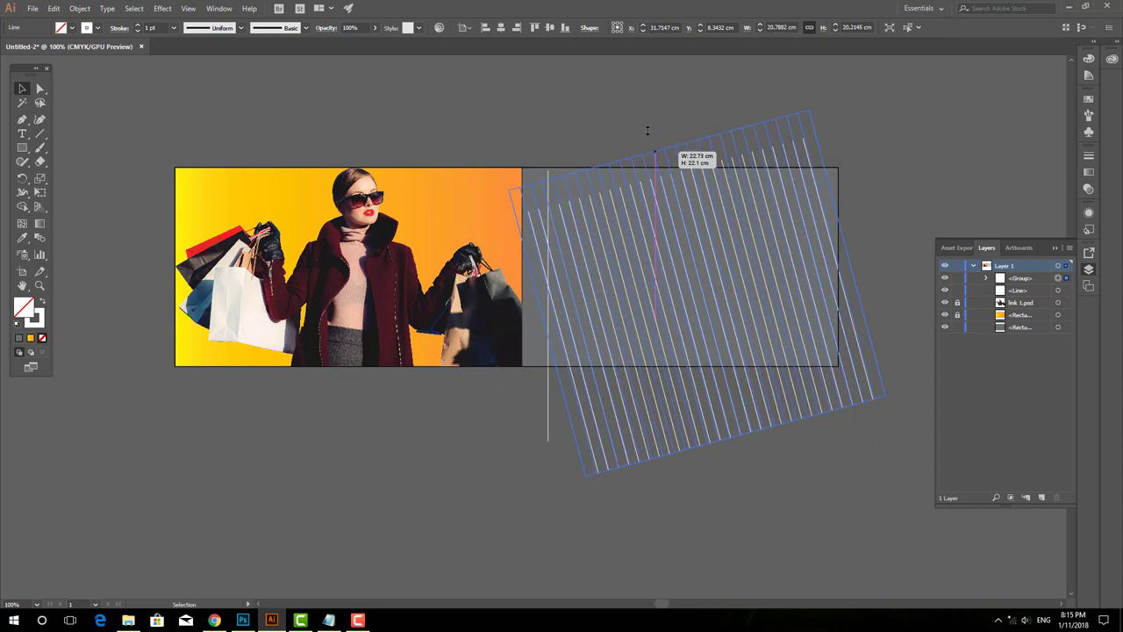
- Thicken the rotated line group's strokes to 5 pt
{"action": "left_click", "coordinate": [700, 421]}
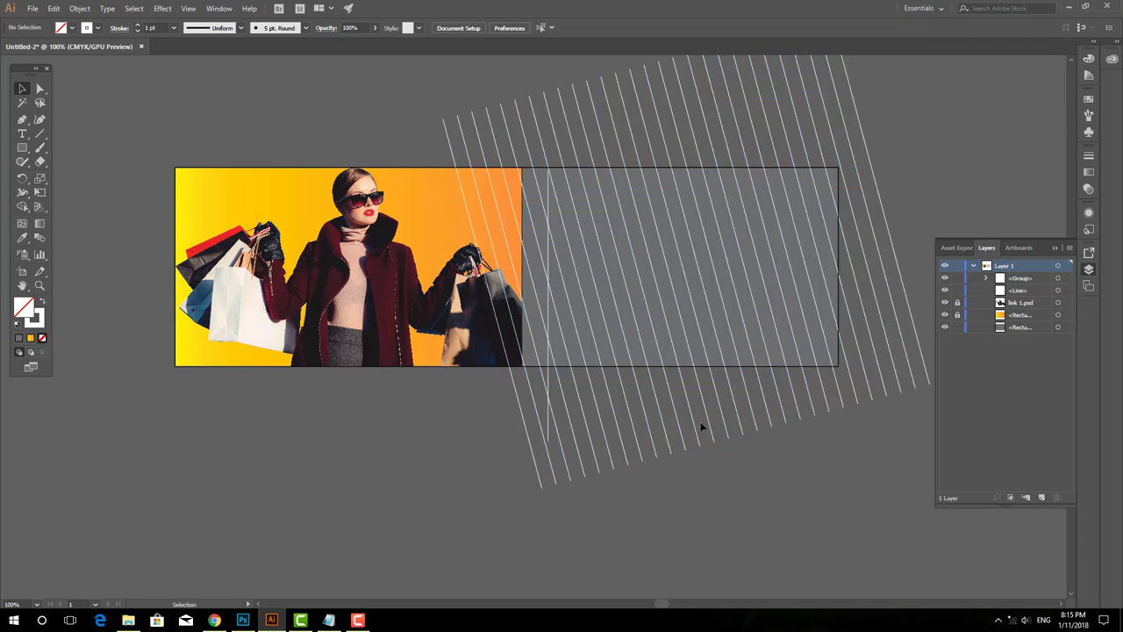
{"action": "left_click", "coordinate": [656, 341]}
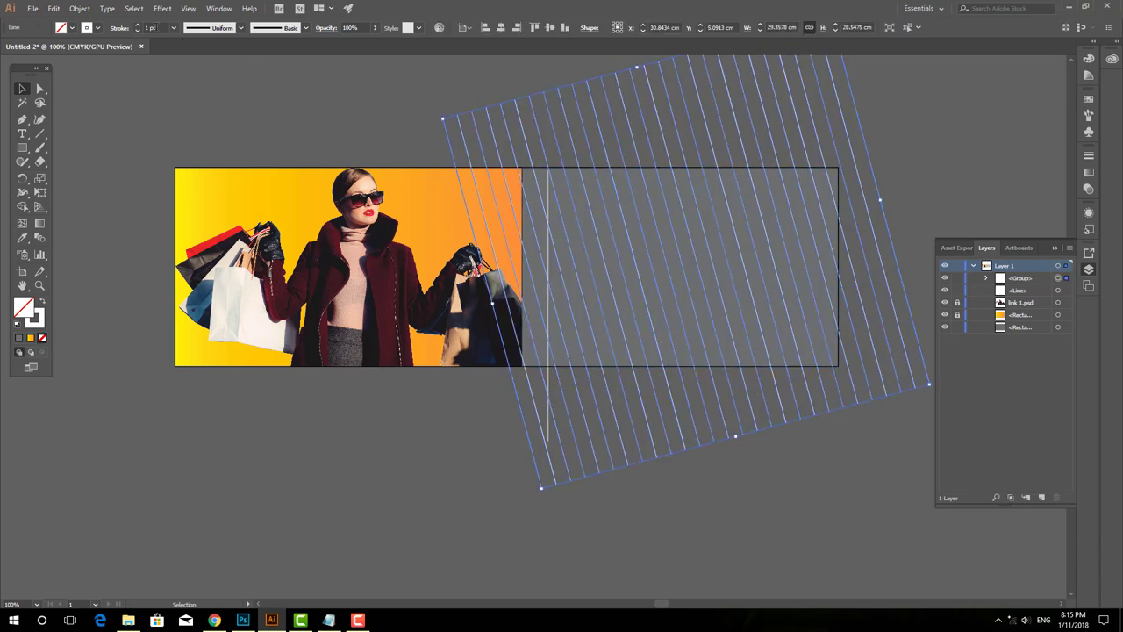
{"action": "left_click", "coordinate": [139, 27]}
{"action": "left_click", "coordinate": [139, 27]}
{"action": "left_click", "coordinate": [139, 26]}
{"action": "left_click", "coordinate": [139, 26]}
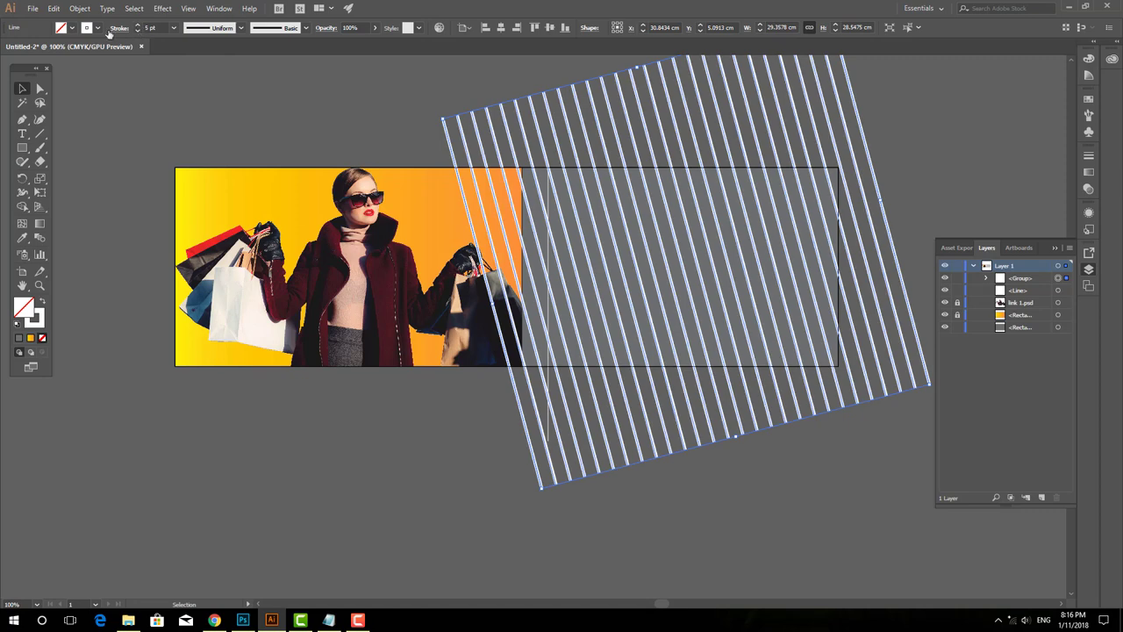
- Set the line group's opacity to 30%
{"action": "left_click", "coordinate": [364, 28]}
{"action": "type", "text": "30"}
{"action": "key", "text": "Return"}
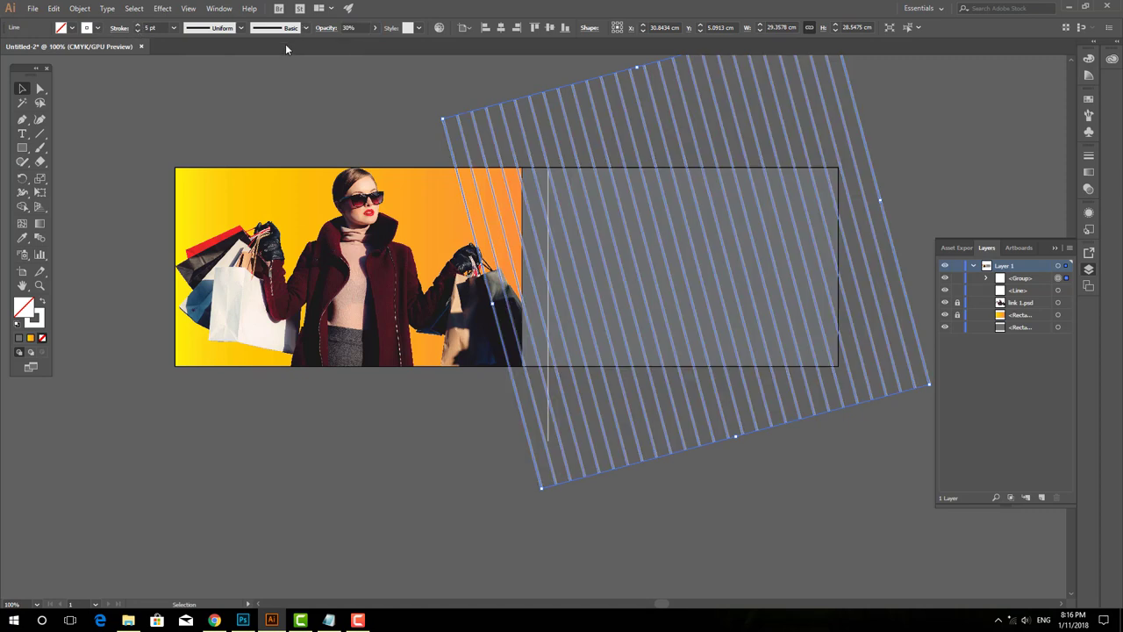
{"action": "left_click", "coordinate": [302, 106]}
{"action": "left_click", "coordinate": [606, 271]}
{"action": "left_click", "coordinate": [23, 147]}
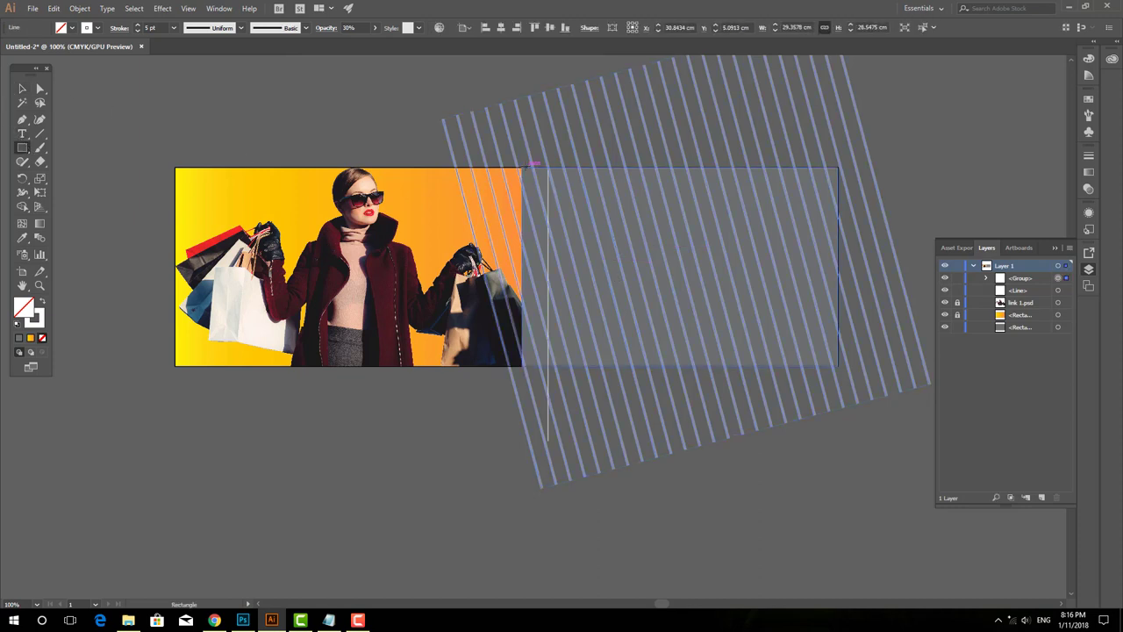
- Draw a rectangle over the grey panel, extending its left edge slightly
{"action": "left_click_drag", "start_coordinate": [525, 166], "coordinate": [838, 364]}
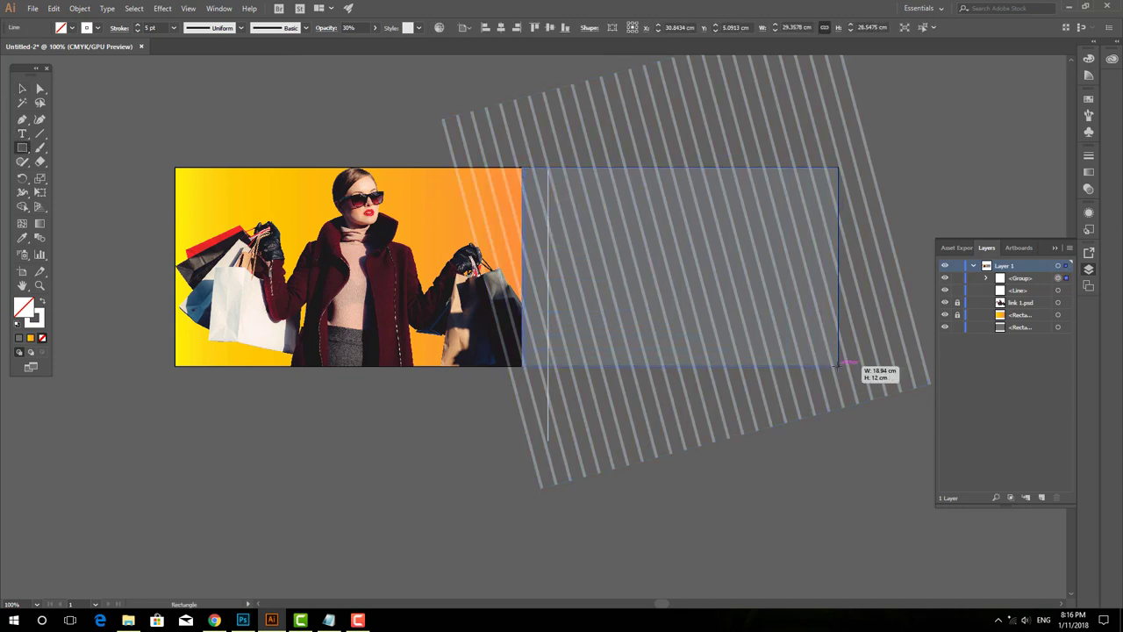
{"action": "left_click", "coordinate": [22, 88]}
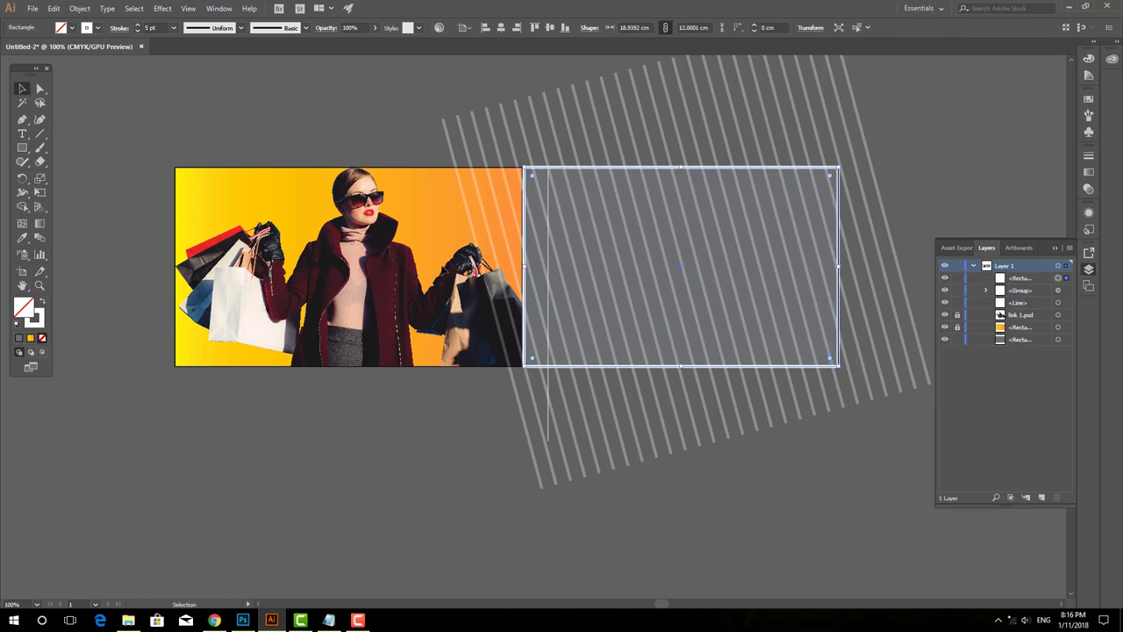
{"action": "left_click_drag", "start_coordinate": [525, 268], "coordinate": [520, 267]}
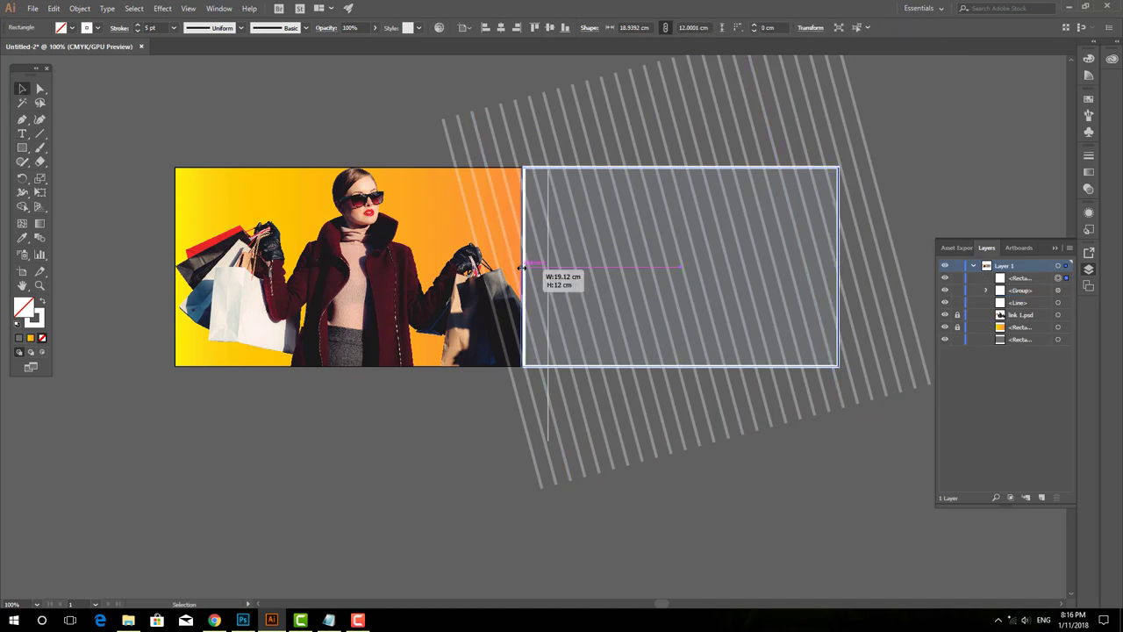
- Clip the line group to the rectangle and remove the leftover vertical line
{"action": "left_click", "coordinate": [552, 220], "text": "shift"}
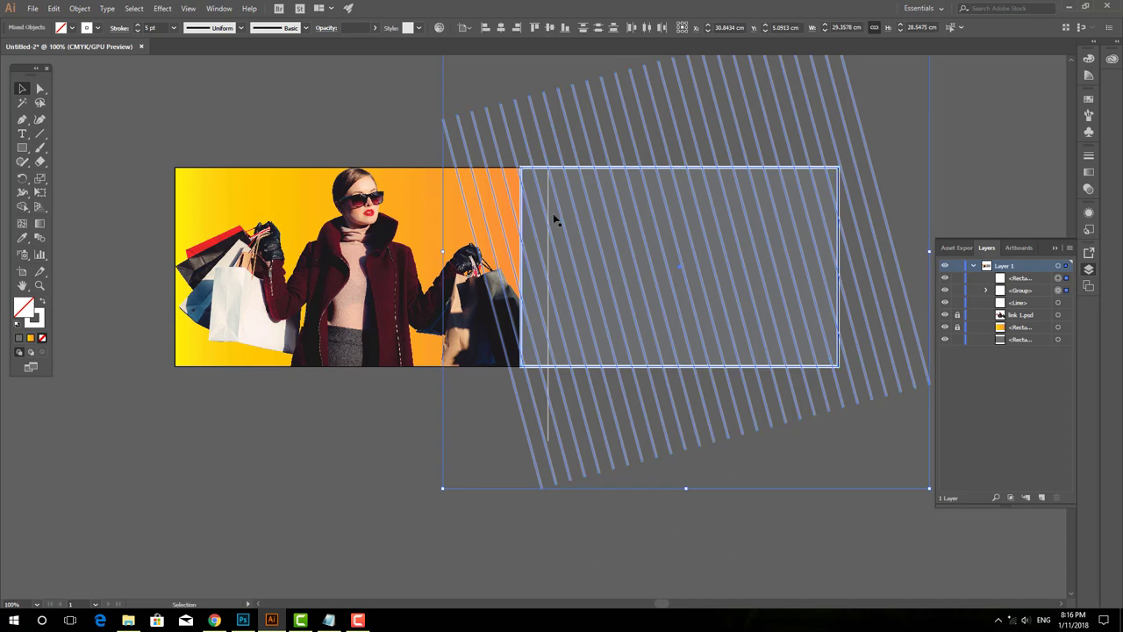
{"action": "right_click", "coordinate": [553, 214]}
{"action": "left_click", "coordinate": [593, 299]}
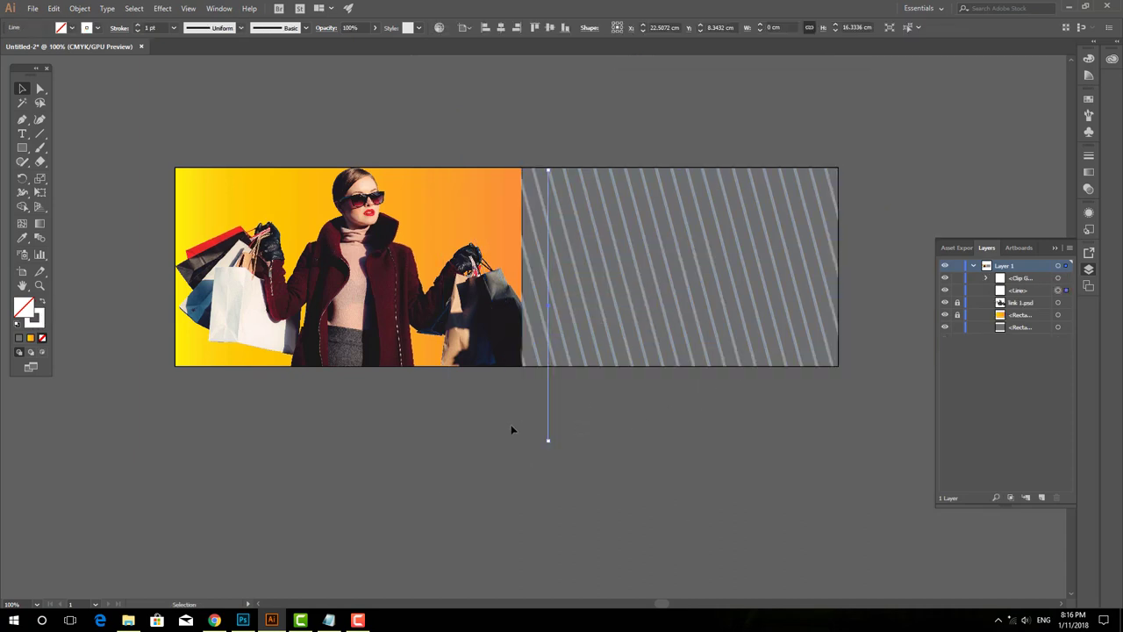
{"action": "key", "text": "ctrl+z"}
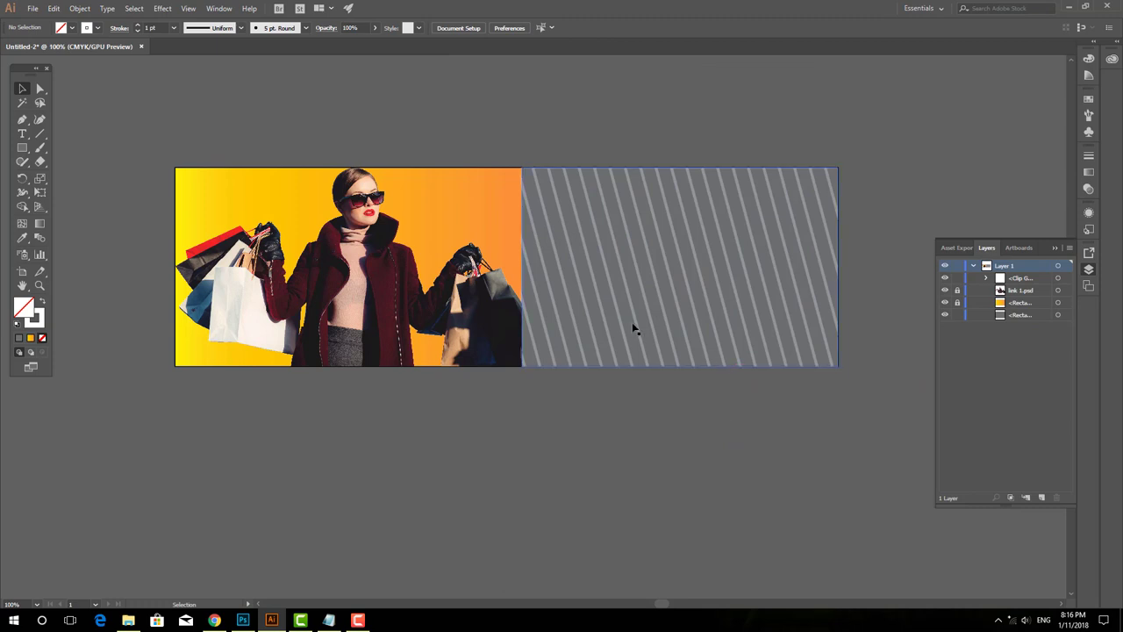
- Fade the striped clip group to about 21% opacity and lock it in Layers
{"action": "left_click", "coordinate": [635, 325]}
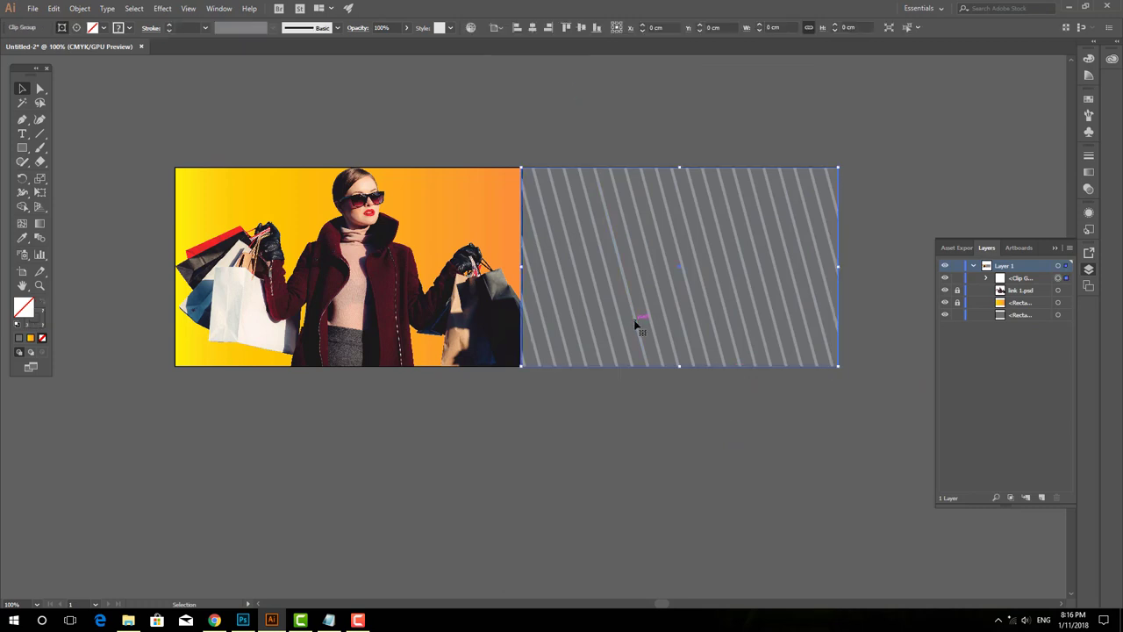
{"action": "left_click", "coordinate": [450, 31]}
{"action": "left_click", "coordinate": [405, 31]}
{"action": "left_click", "coordinate": [406, 31]}
{"action": "left_click_drag", "start_coordinate": [406, 43], "coordinate": [390, 46]}
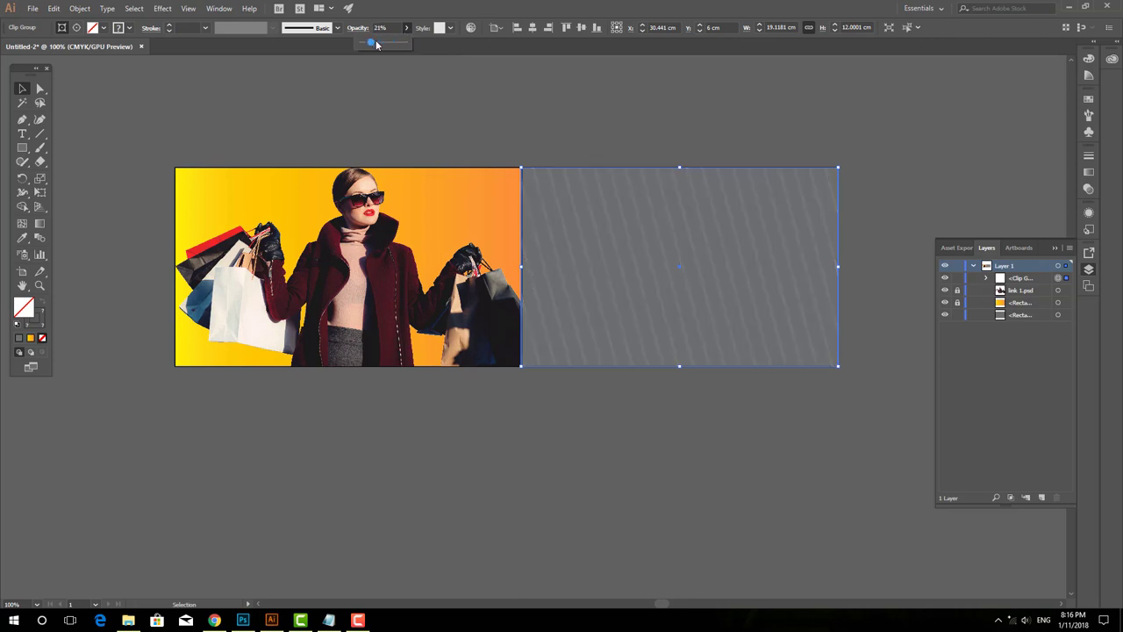
{"action": "left_click", "coordinate": [957, 277]}
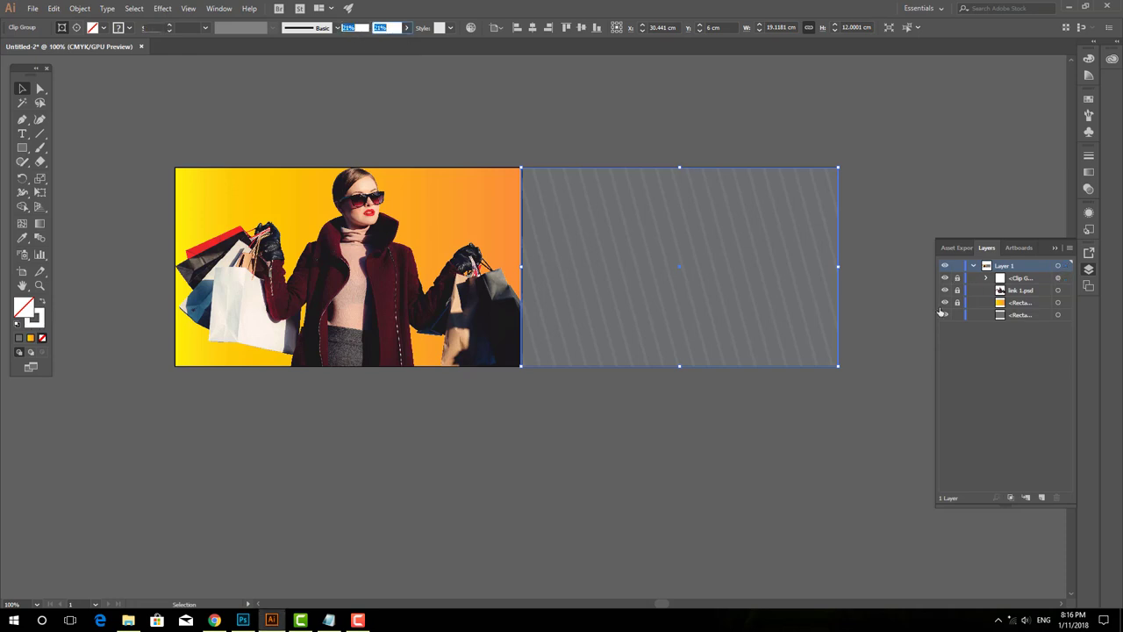
- Place the 'fashion sale' text on the striped panel in ChunkFive Roman
{"action": "key", "text": "t"}
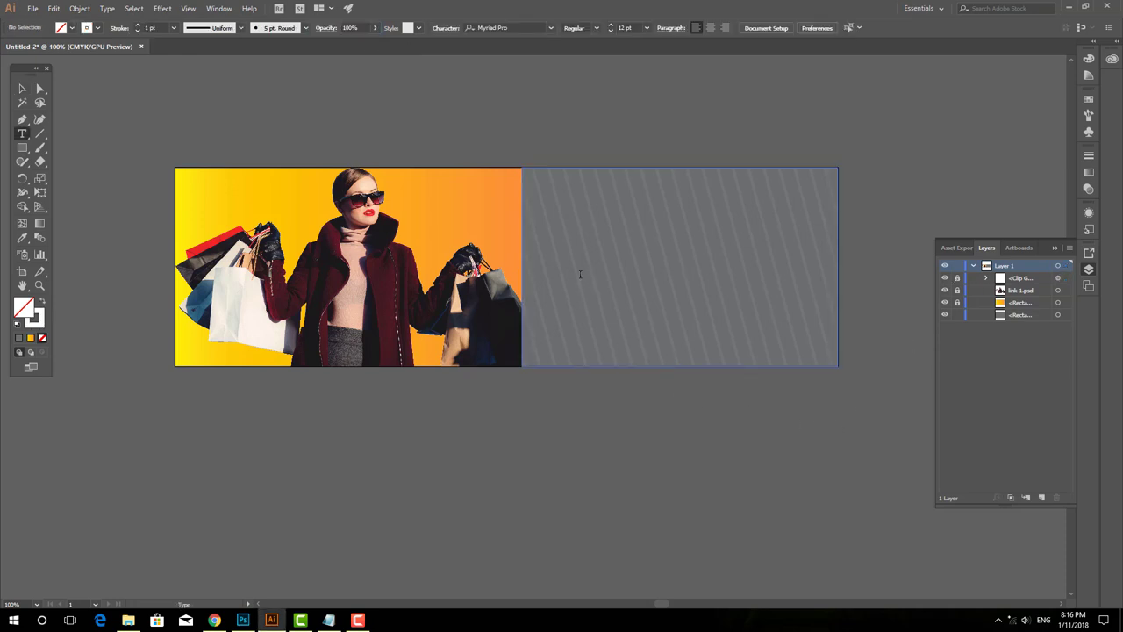
{"action": "left_click", "coordinate": [580, 274]}
{"action": "left_click", "coordinate": [425, 28]}
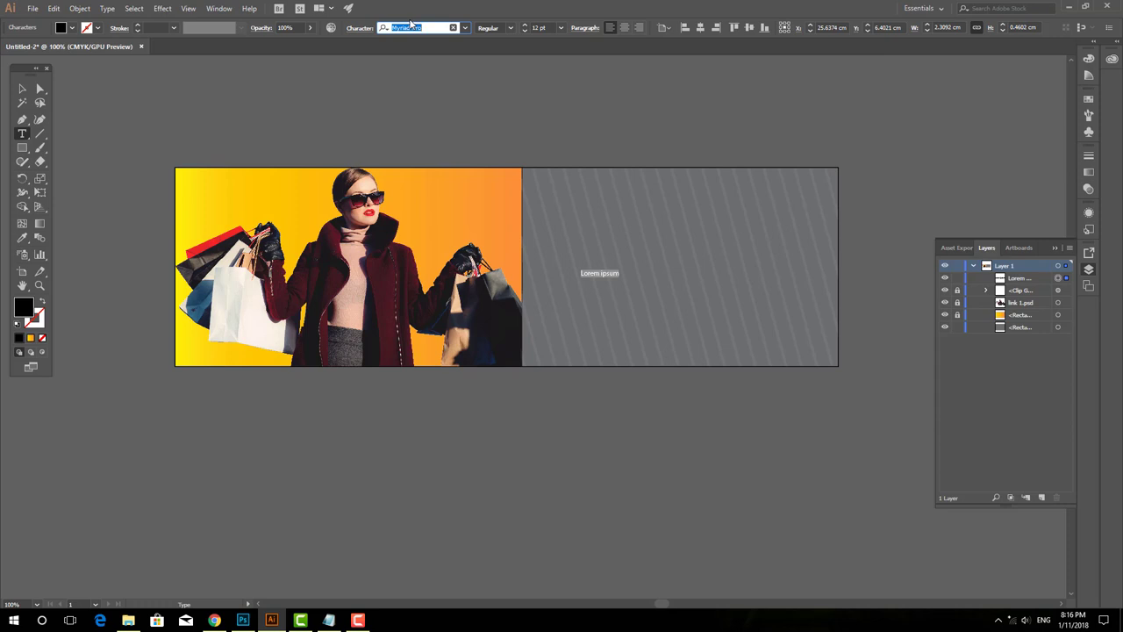
{"action": "type", "text": "c"}
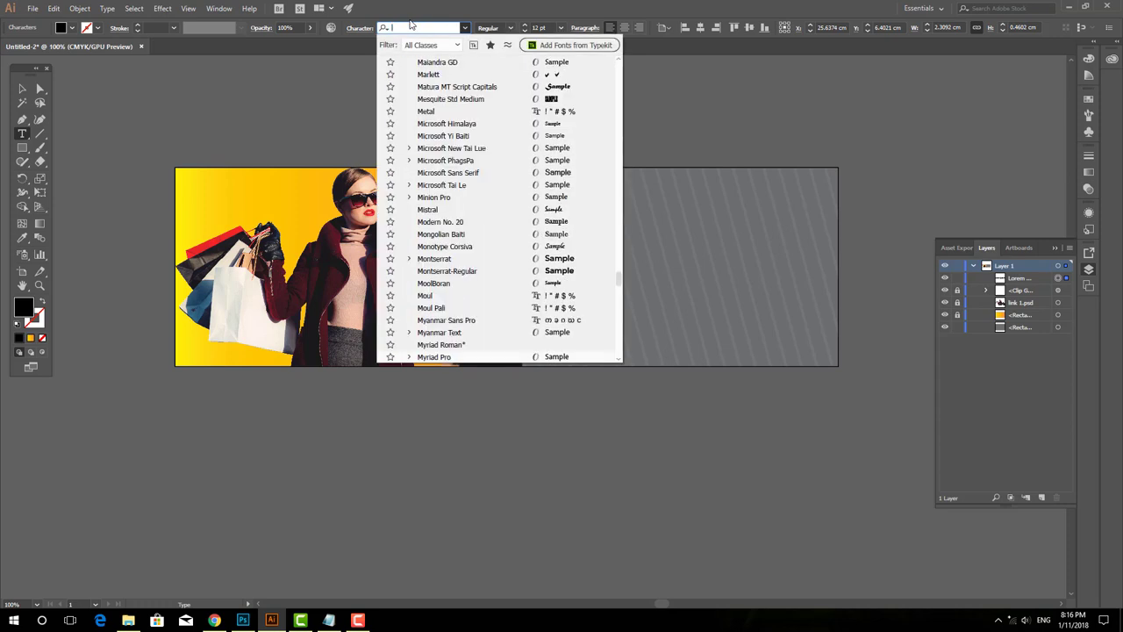
{"action": "type", "text": "hu"}
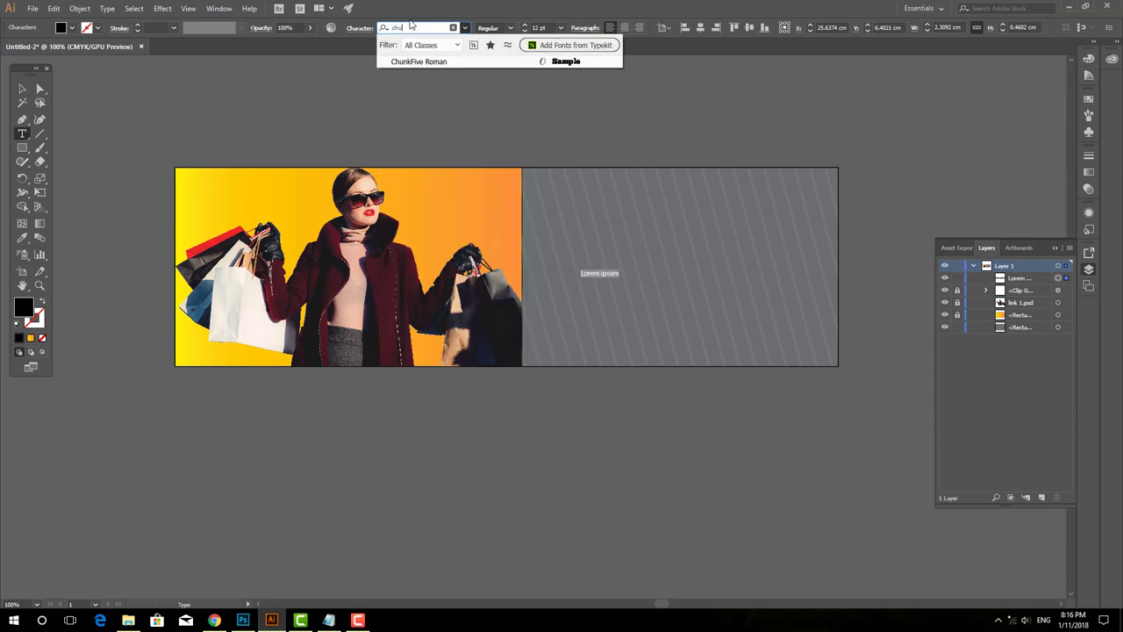
{"action": "left_click", "coordinate": [446, 62]}
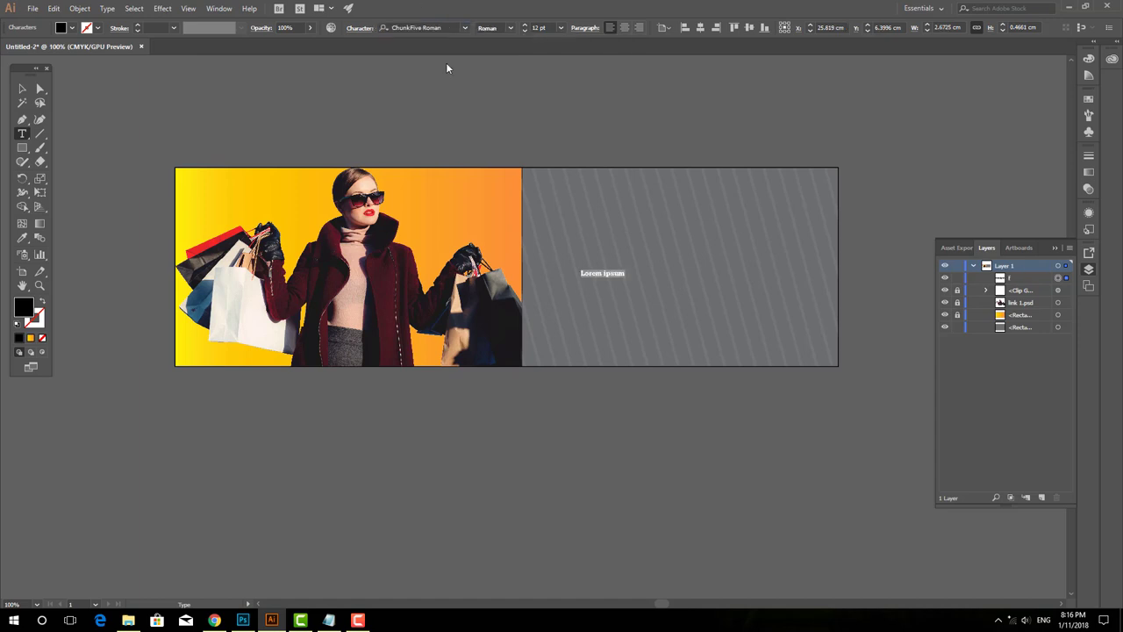
{"action": "type", "text": "E"}
- Change the heading to UPPERCASE and centre-align its two lines
{"action": "key", "text": "Escape"}
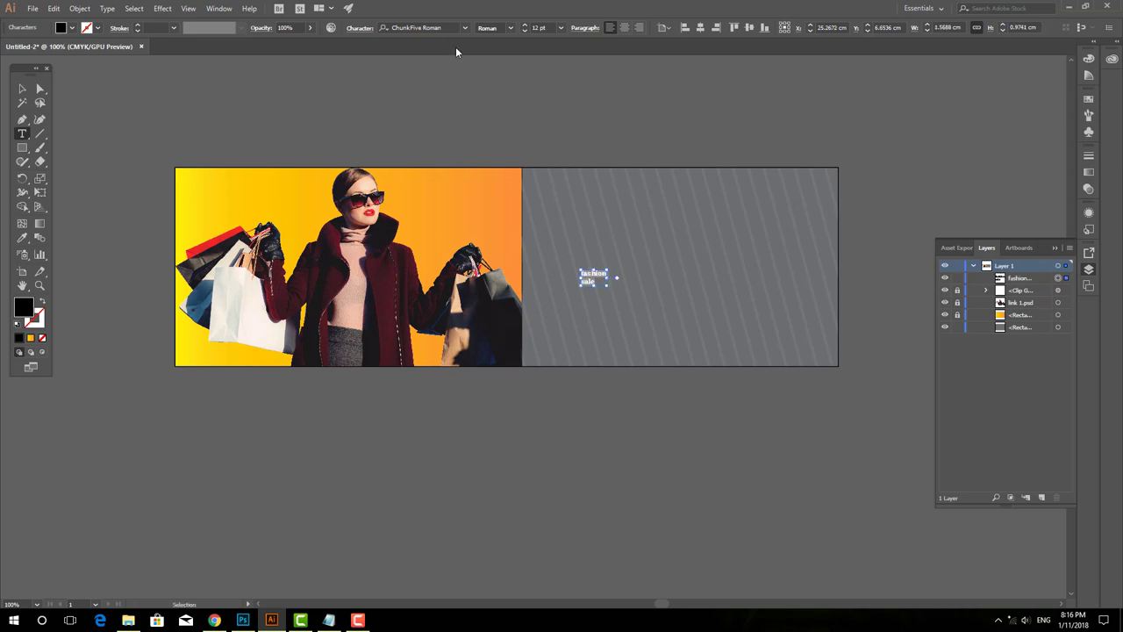
{"action": "left_click", "coordinate": [80, 8]}
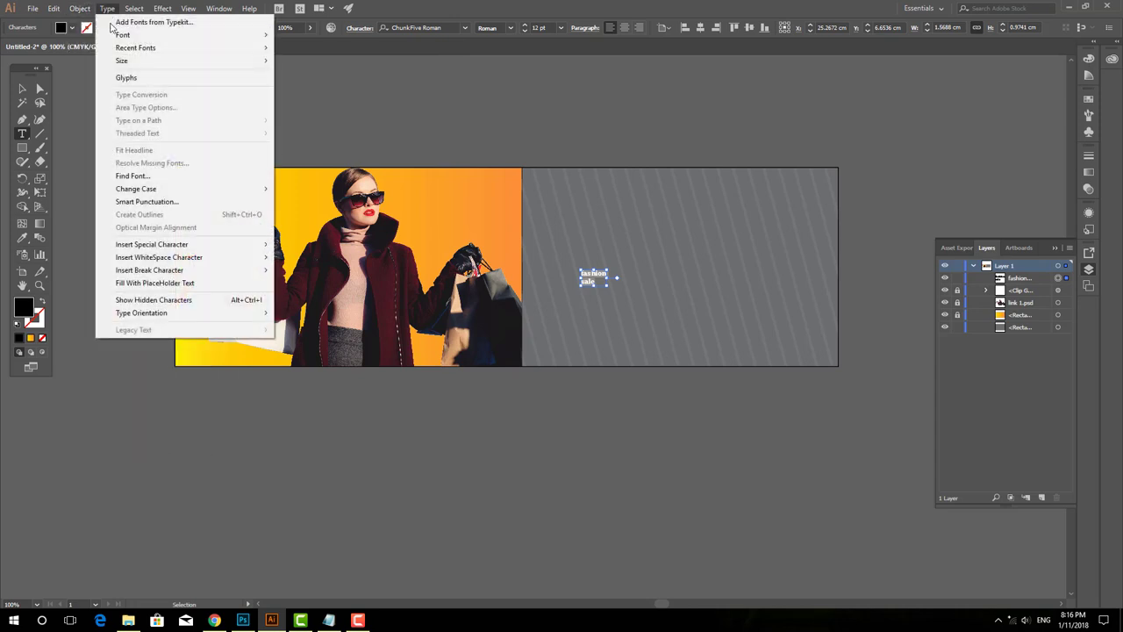
{"action": "mouse_move", "coordinate": [107, 8]}
{"action": "mouse_move", "coordinate": [136, 189]}
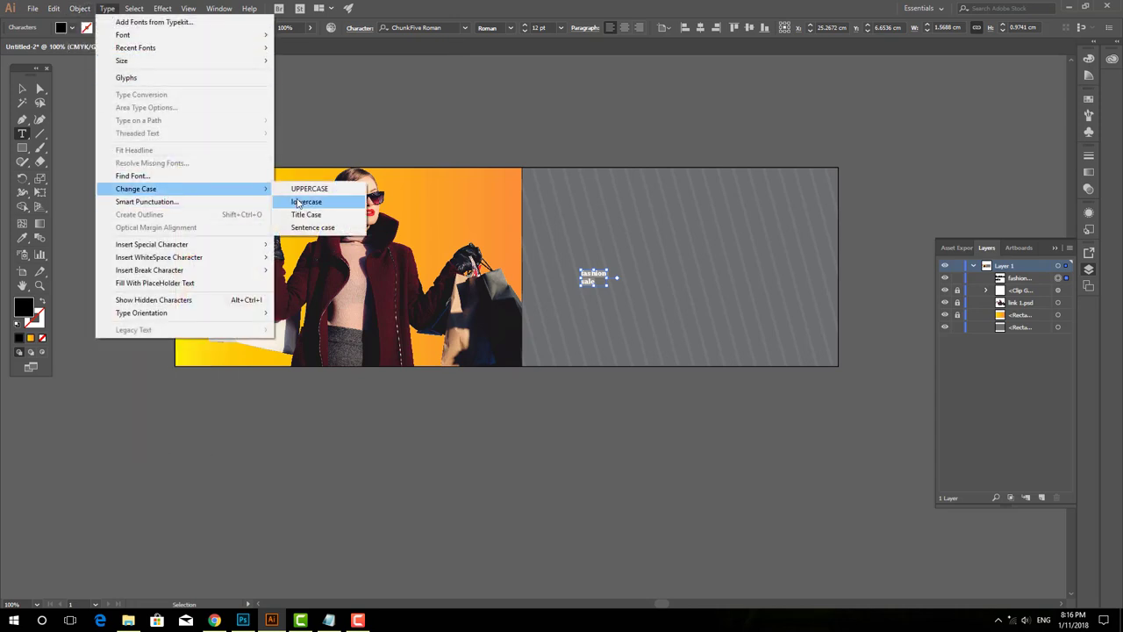
{"action": "left_click", "coordinate": [316, 186]}
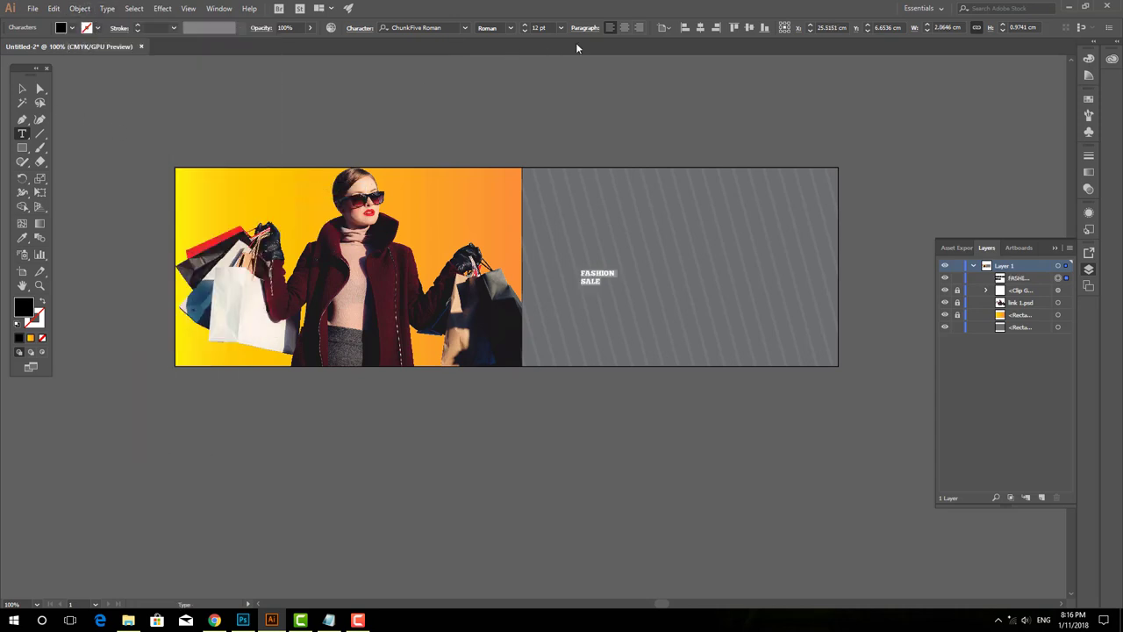
{"action": "left_click", "coordinate": [624, 28]}
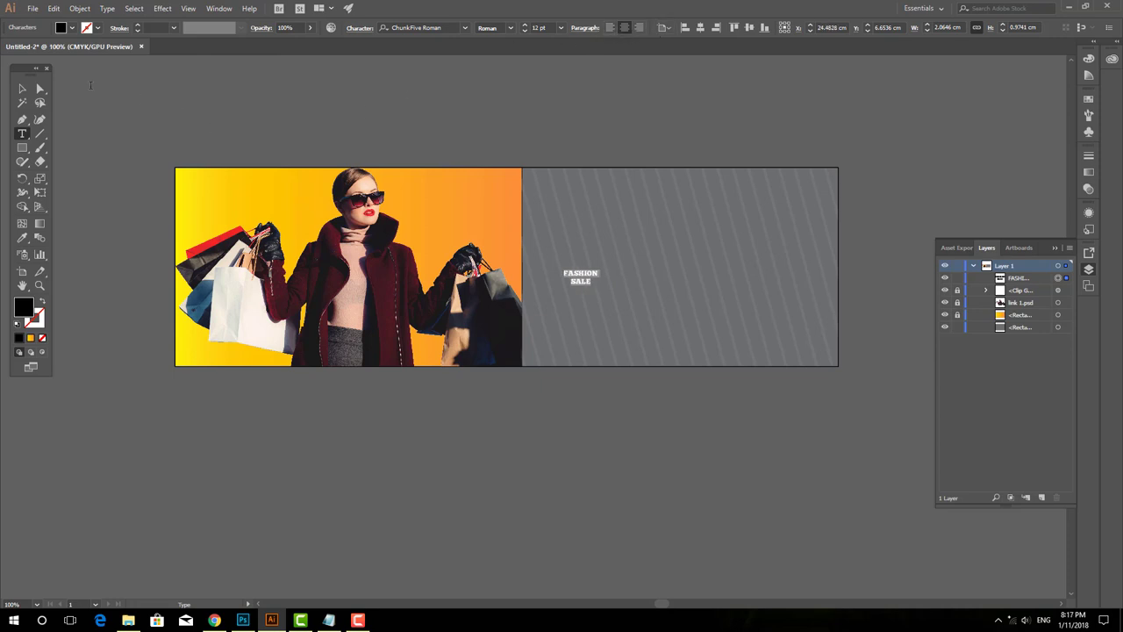
- Scale FASHION SALE up to about 78.79 pt to fill the right panel, then move it higher
{"action": "left_click", "coordinate": [22, 88]}
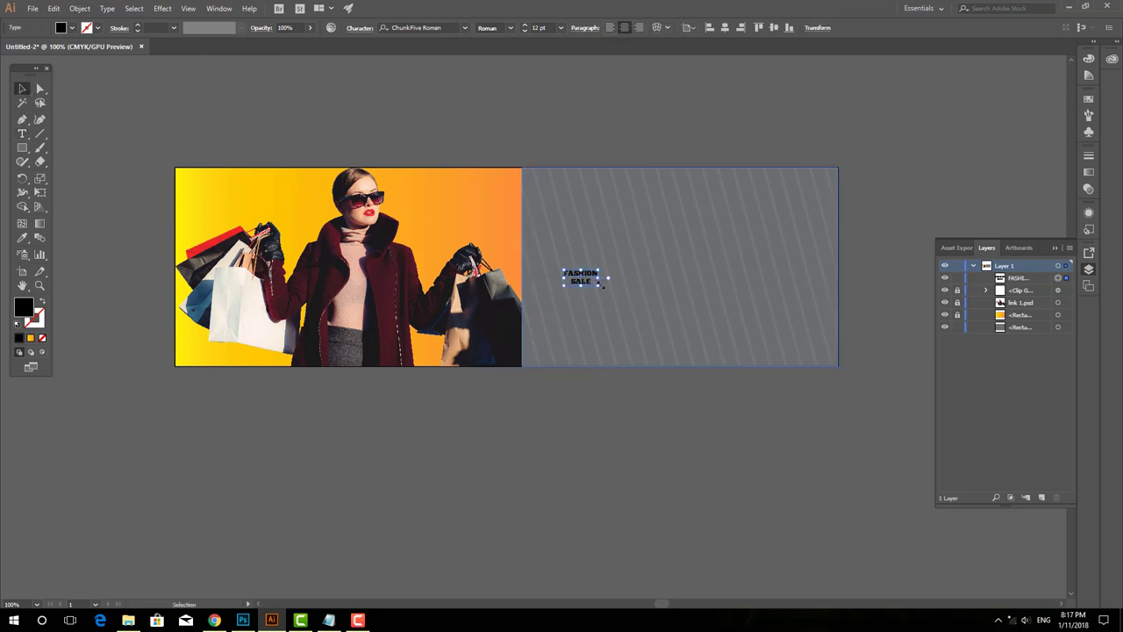
{"action": "left_click_drag", "start_coordinate": [599, 285], "coordinate": [788, 375]}
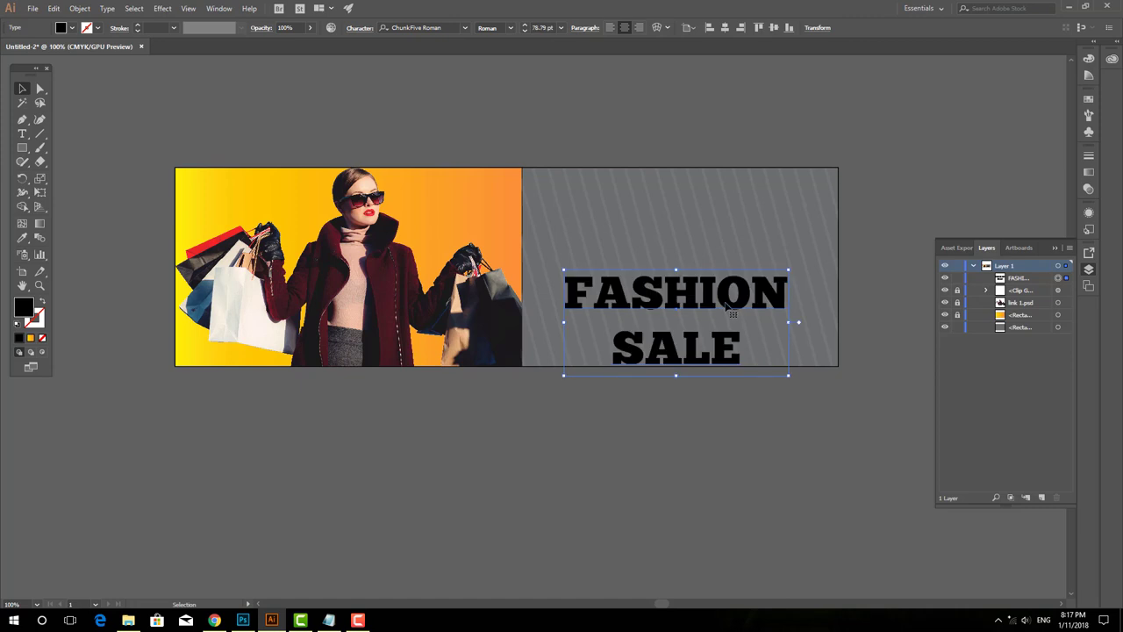
{"action": "left_click_drag", "start_coordinate": [727, 305], "coordinate": [720, 249]}
{"action": "left_click", "coordinate": [720, 379]}
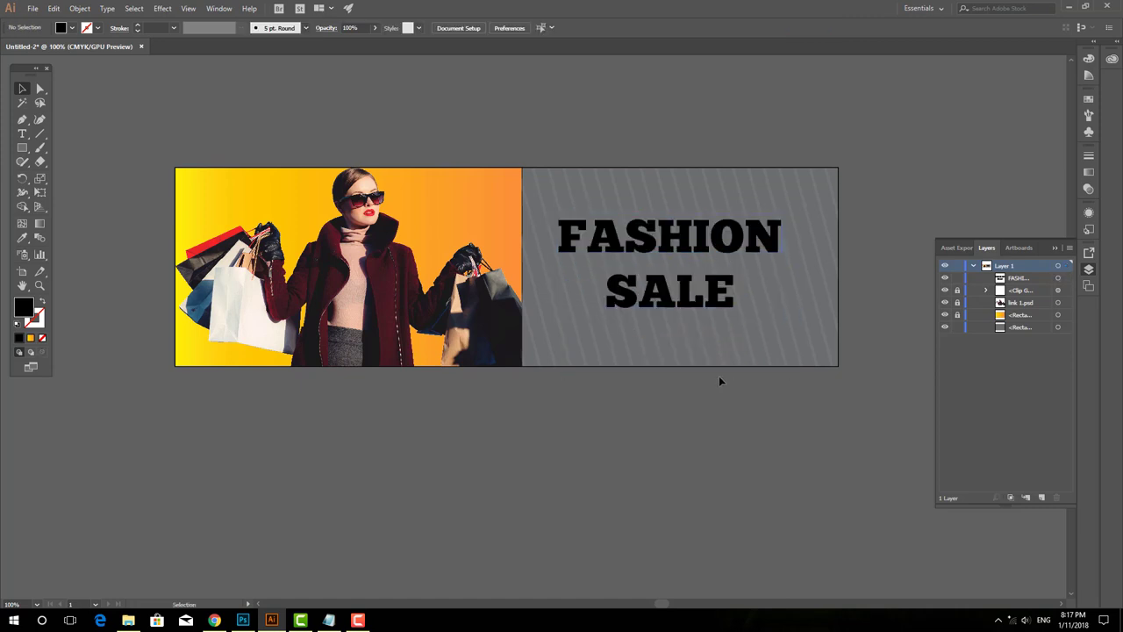
{"action": "scroll", "coordinate": [711, 338], "scroll_direction": "up", "scroll_amount": 1}
- Copy the FASHION SALE headline and paste a duplicate behind the original
{"action": "left_click", "coordinate": [667, 263]}
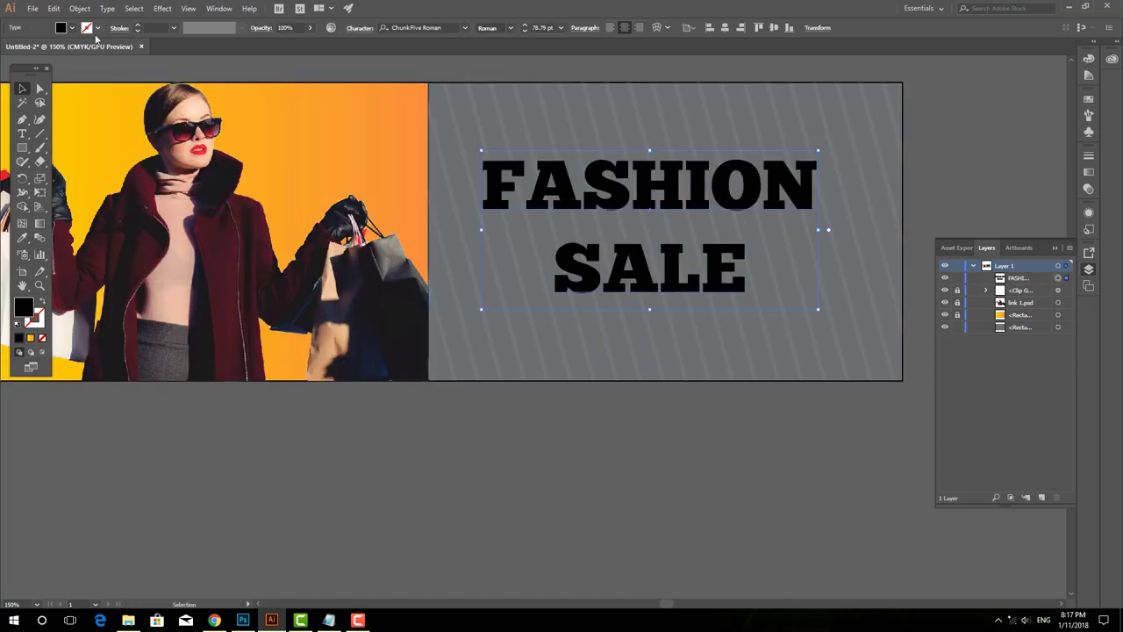
{"action": "left_click", "coordinate": [80, 9]}
{"action": "left_click", "coordinate": [54, 8]}
{"action": "left_click", "coordinate": [85, 103]}
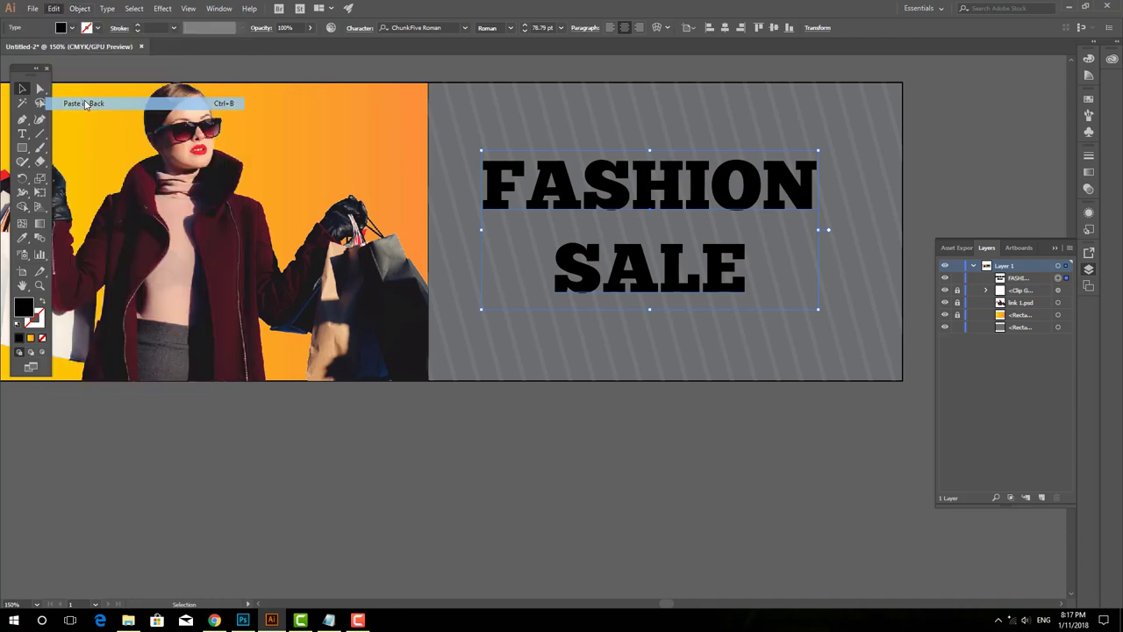
{"action": "left_click", "coordinate": [96, 31]}
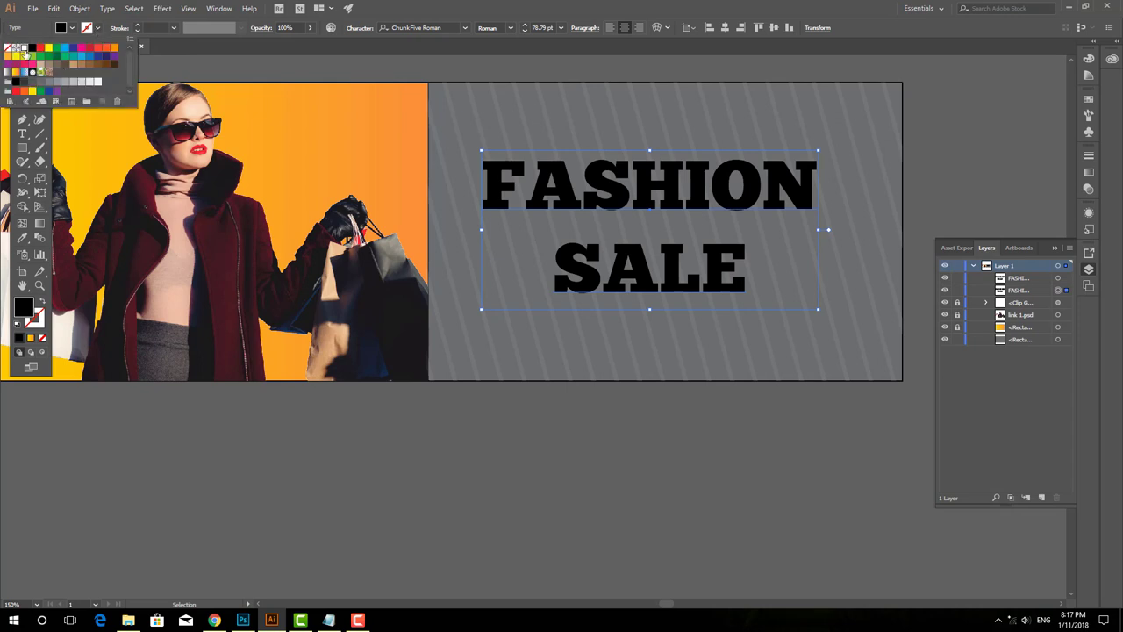
- Give the back copy a 5 pt white stroke aligned to the outside
{"action": "left_click", "coordinate": [23, 48]}
{"action": "left_click", "coordinate": [138, 26]}
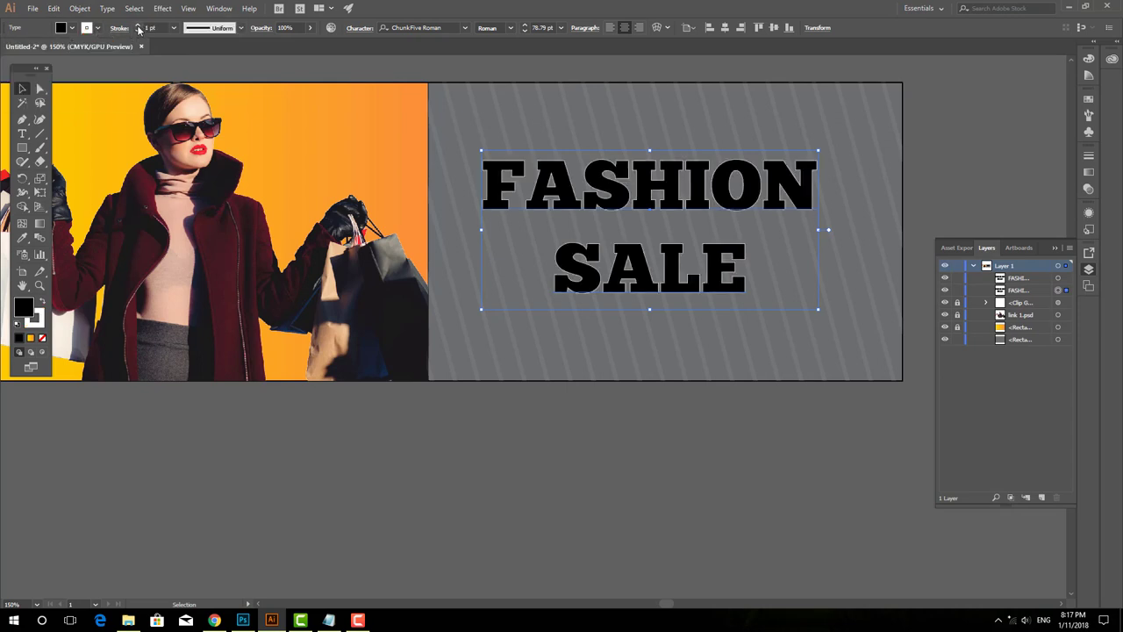
{"action": "left_click", "coordinate": [138, 25]}
{"action": "left_click", "coordinate": [138, 25]}
{"action": "left_click", "coordinate": [138, 26]}
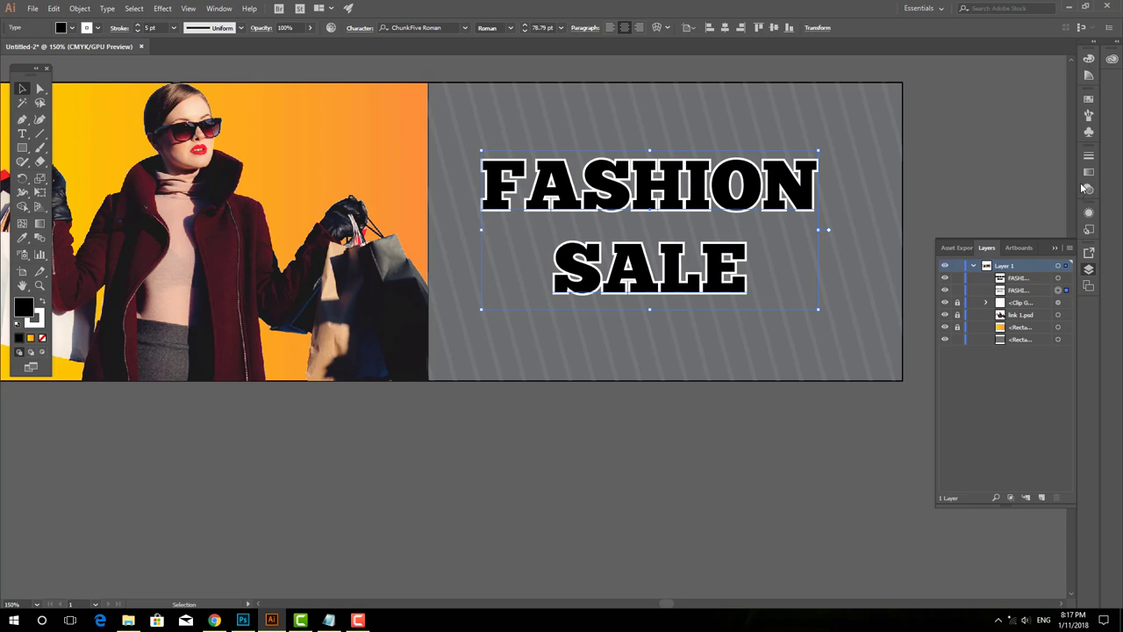
{"action": "left_click", "coordinate": [1089, 155]}
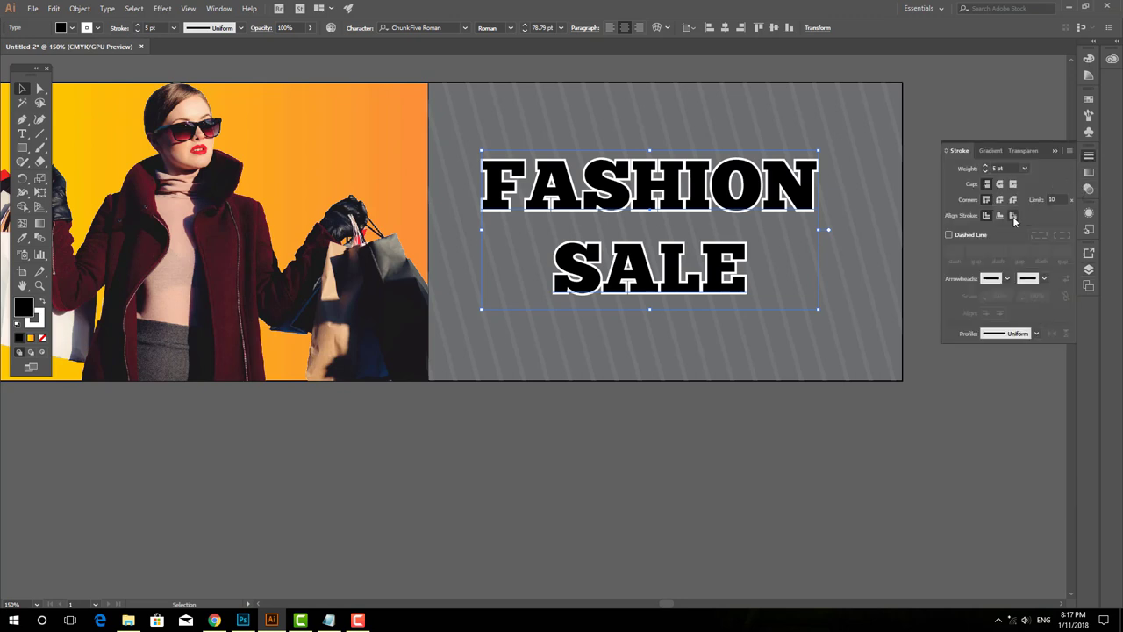
{"action": "left_click", "coordinate": [811, 407]}
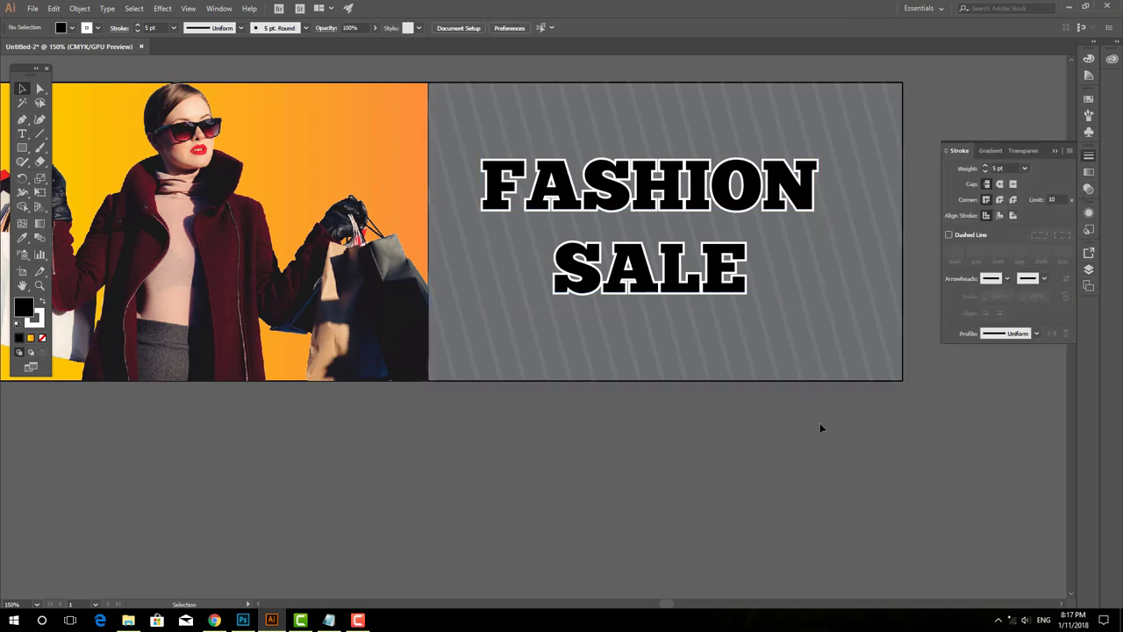
- Group both FASHION SALE copies and move the group about 1.13 cm higher
{"action": "left_click", "coordinate": [605, 230]}
{"action": "left_click", "coordinate": [533, 172]}
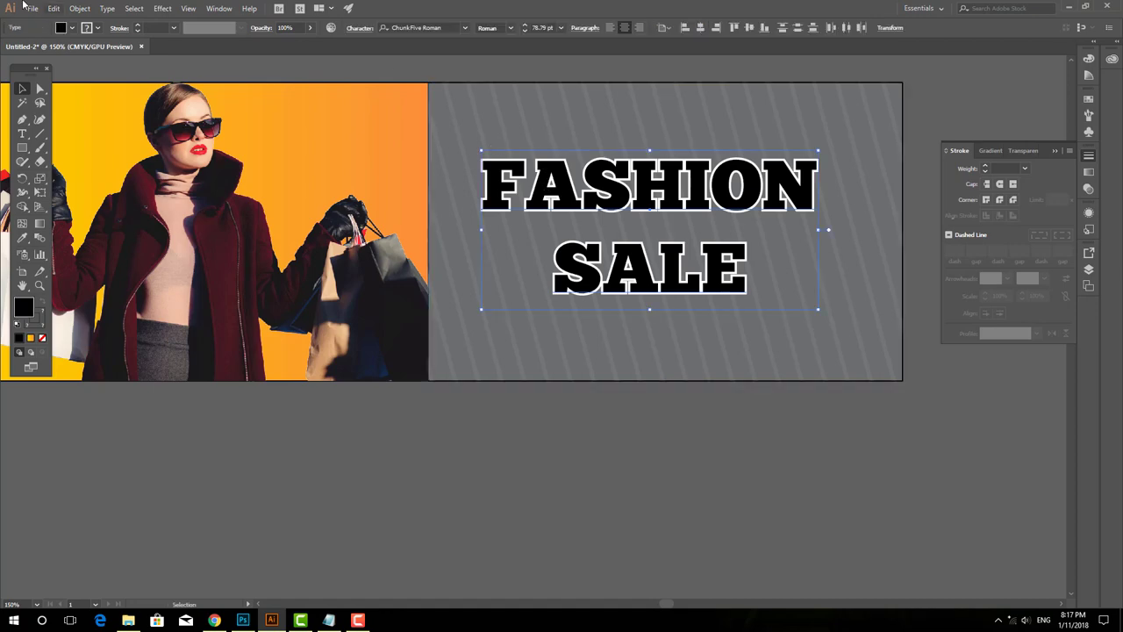
{"action": "left_click", "coordinate": [79, 9]}
{"action": "left_click", "coordinate": [97, 48]}
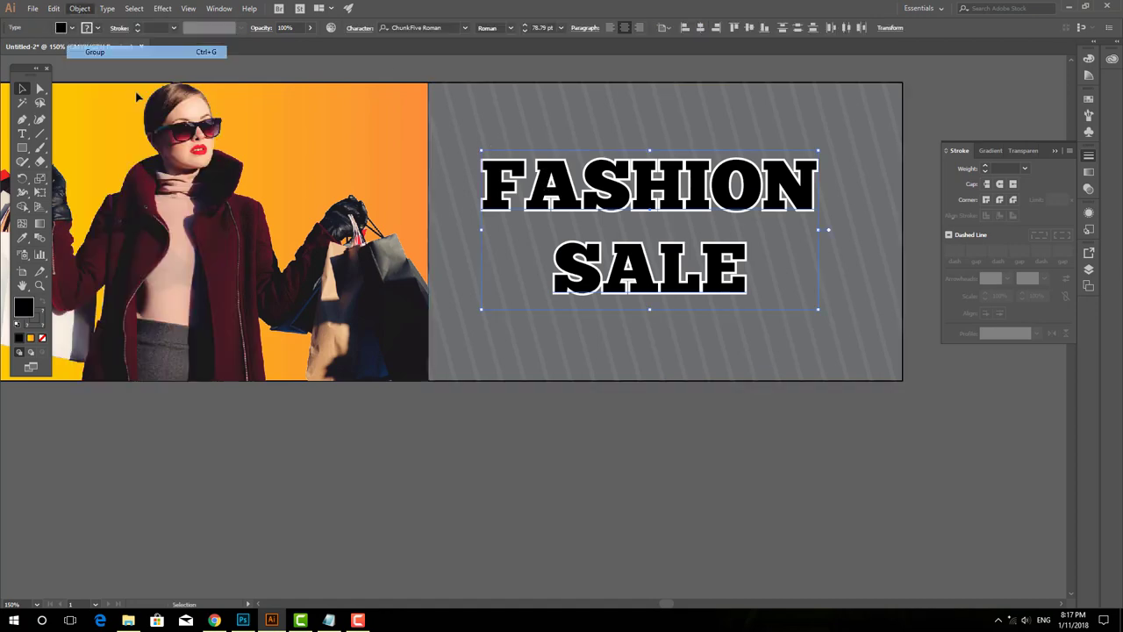
{"action": "left_click", "coordinate": [641, 475]}
{"action": "left_click_drag", "start_coordinate": [650, 290], "coordinate": [653, 241]}
{"action": "left_click", "coordinate": [644, 409]}
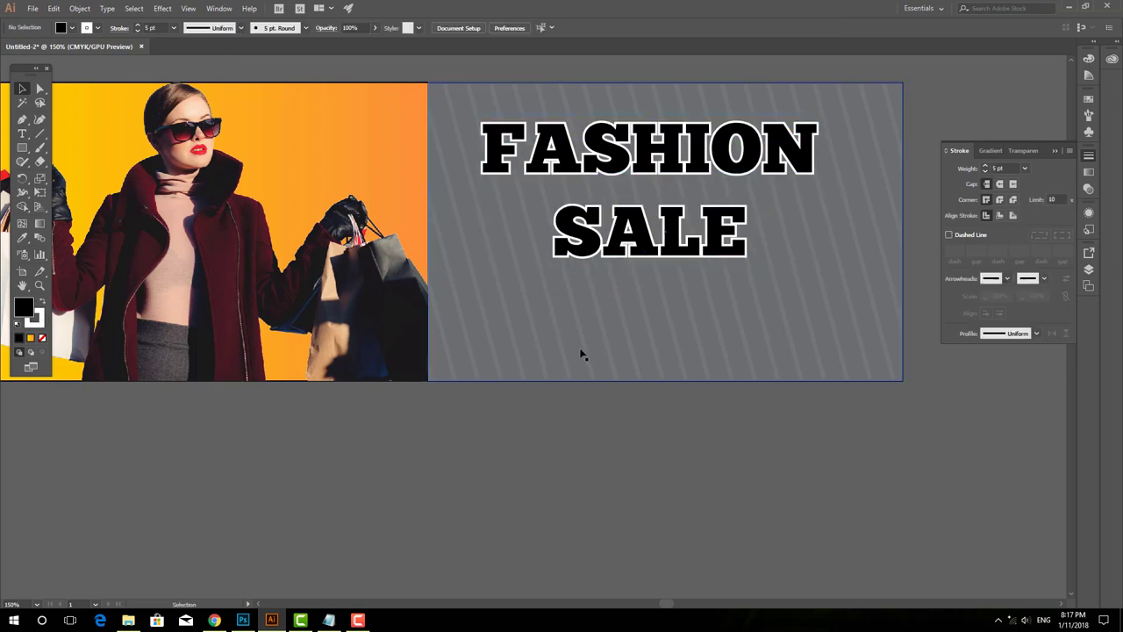
- Add 'SHOP NOW' text in Bebas Neue below SALE and enlarge it
{"action": "key", "text": "t"}
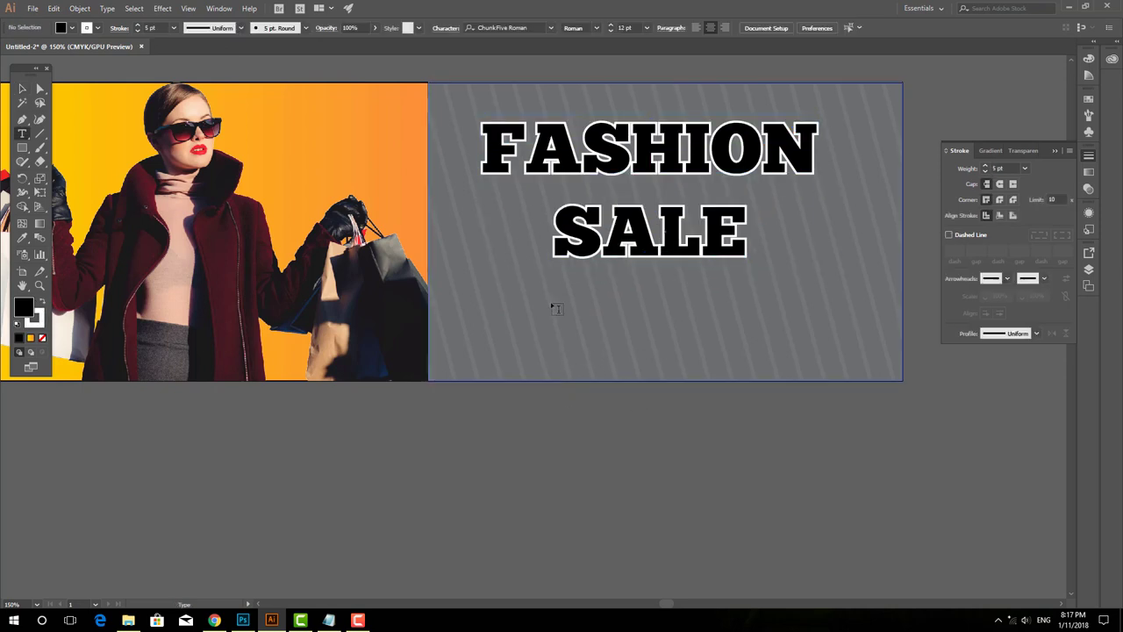
{"action": "left_click", "coordinate": [551, 303]}
{"action": "left_click", "coordinate": [424, 28]}
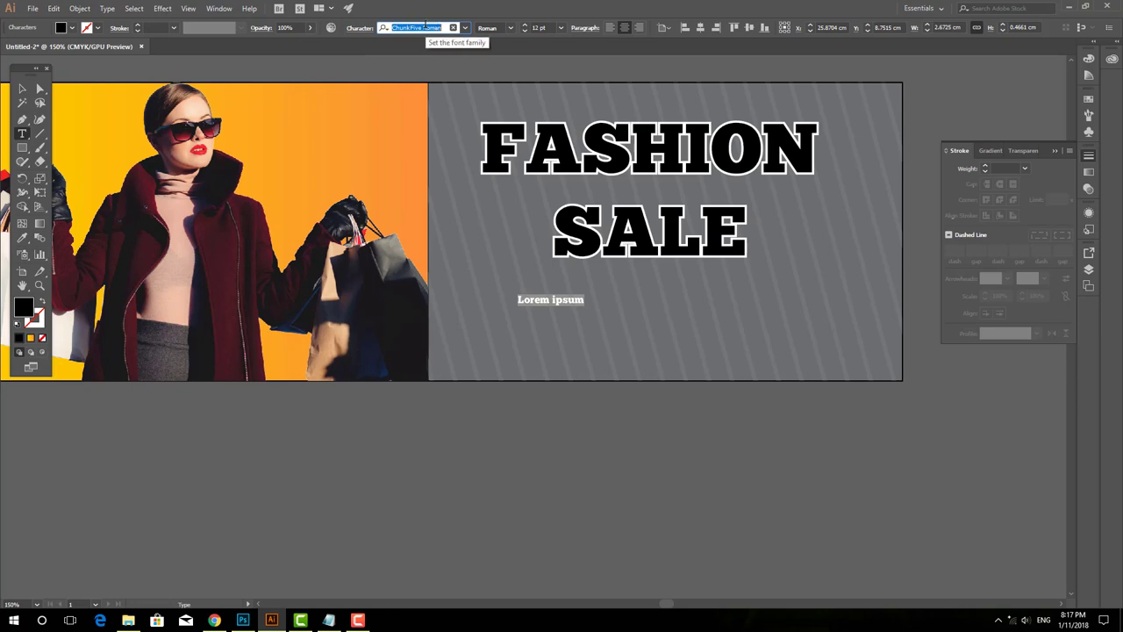
{"action": "type", "text": "be"}
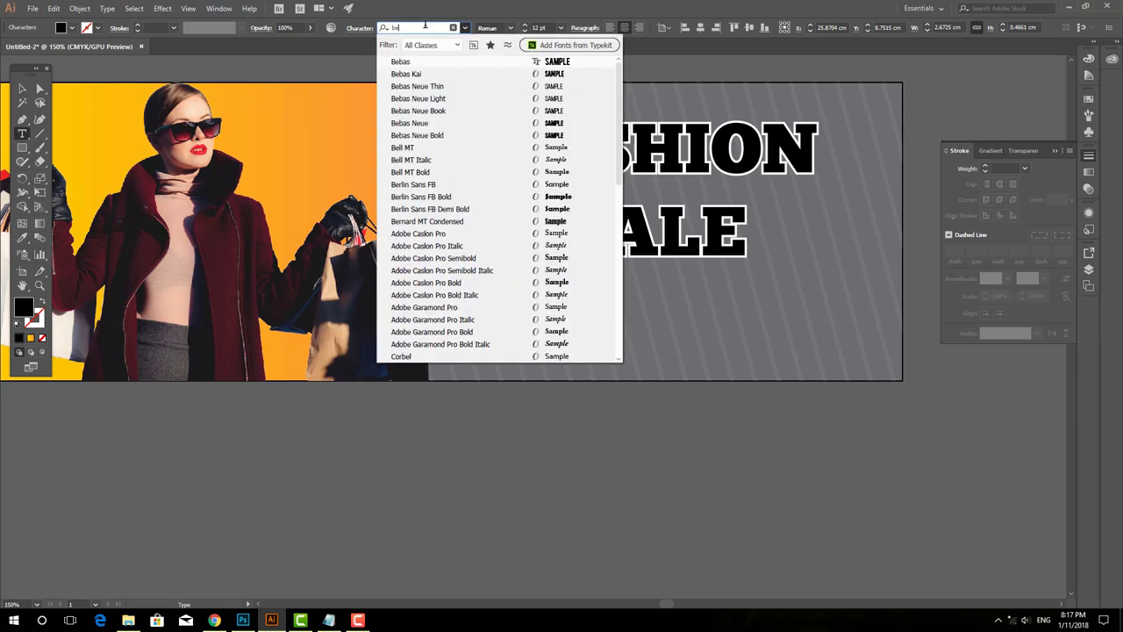
{"action": "type", "text": "bas"}
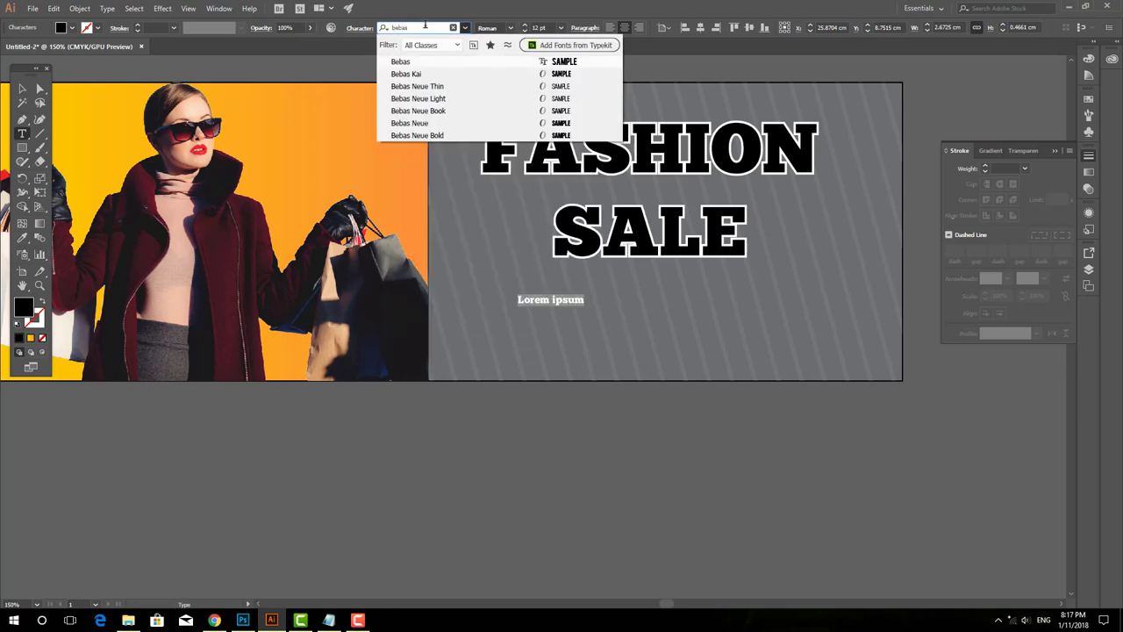
{"action": "left_click", "coordinate": [472, 123]}
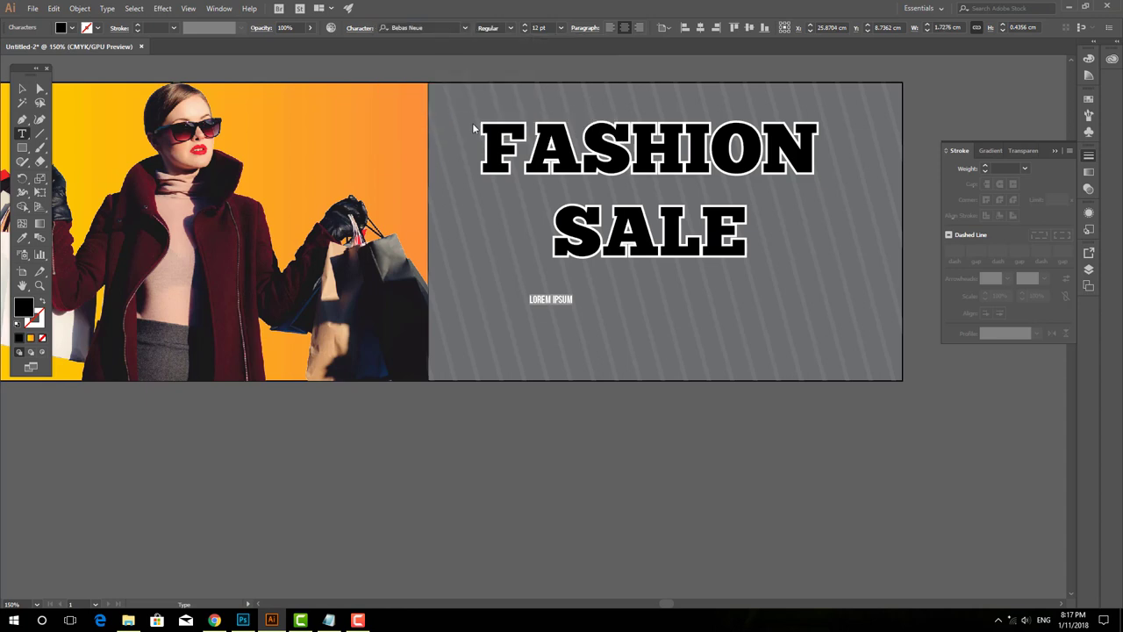
{"action": "type", "text": "SHOP"}
{"action": "type", "text": " NOW"}
{"action": "left_click", "coordinate": [22, 88]}
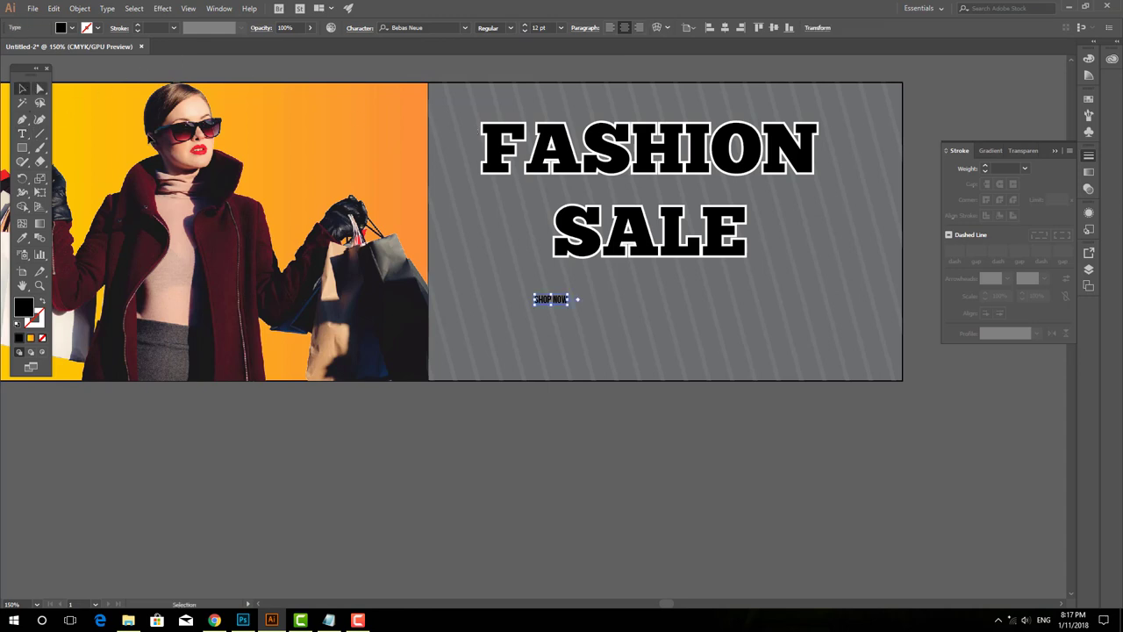
{"action": "mouse_move", "coordinate": [570, 304]}
{"action": "left_mouse_down"}
{"action": "mouse_move", "coordinate": [698, 347]}
{"action": "mouse_move", "coordinate": [733, 314]}
{"action": "left_mouse_up"}
- Horizontally centre FASHION, SALE and SHOP NOW on each other, aligned to the selection
{"action": "left_click", "coordinate": [681, 254], "text": "shift"}
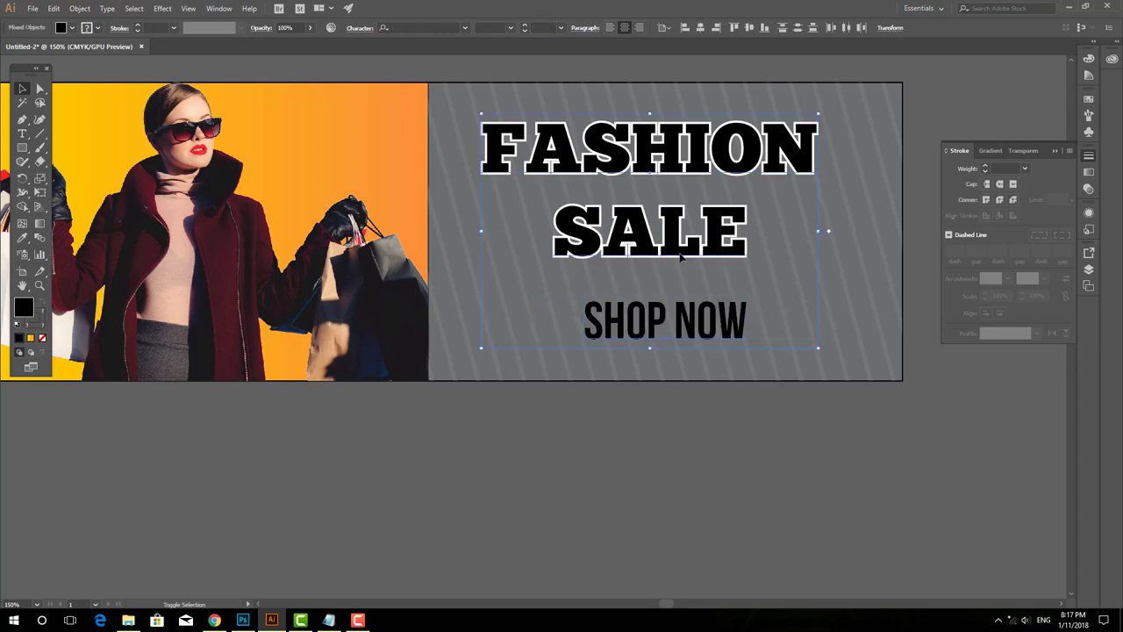
{"action": "left_click", "coordinate": [699, 27]}
{"action": "key", "text": "ctrl+z"}
{"action": "left_click", "coordinate": [665, 27]}
{"action": "left_click", "coordinate": [675, 41]}
{"action": "left_click", "coordinate": [701, 27]}
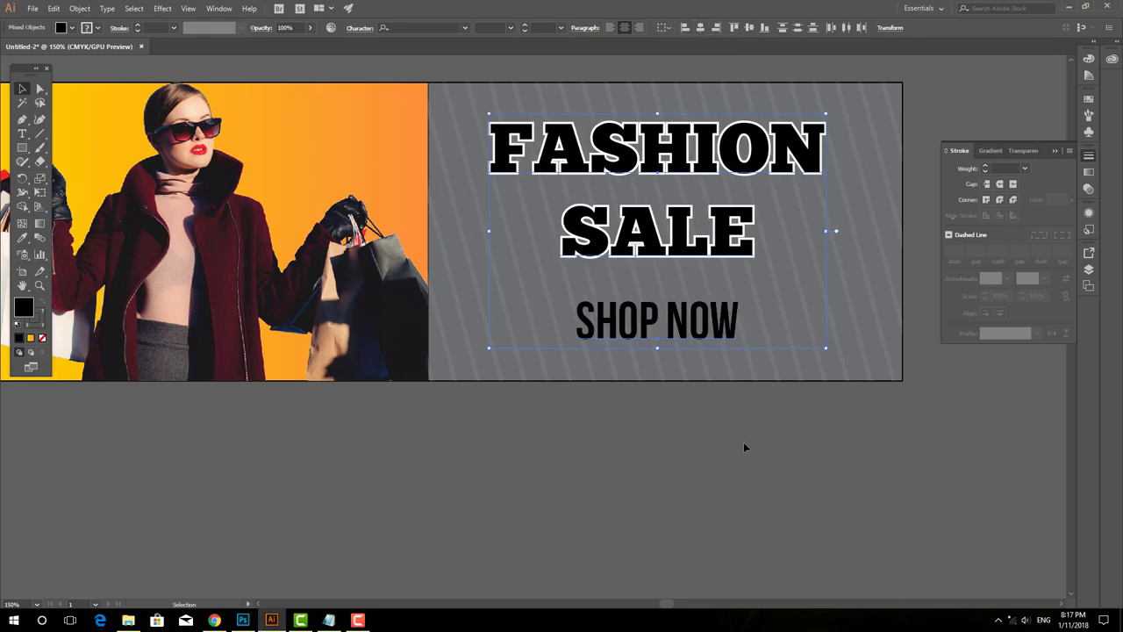
{"action": "left_click", "coordinate": [743, 442]}
- Nudge SHOP NOW up slightly and shrink it around its centre
{"action": "left_click", "coordinate": [694, 328]}
{"action": "key", "text": "shift+Up"}
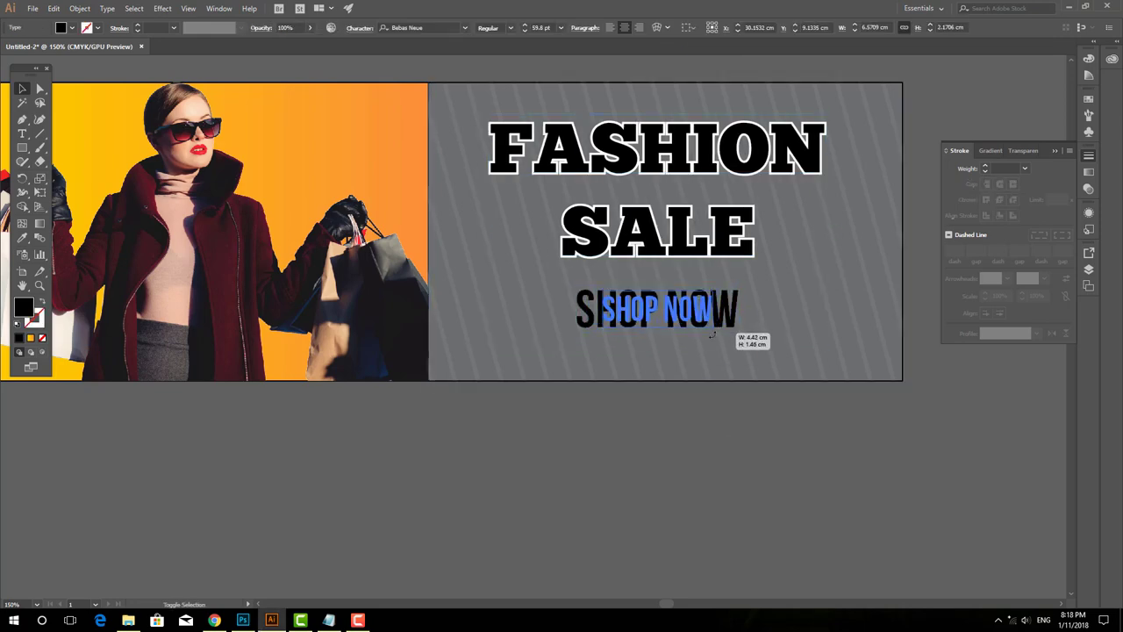
{"action": "left_click_drag", "start_coordinate": [738, 334], "coordinate": [713, 324]}
{"action": "key", "text": "ctrl+shift+a"}
- Draw an orange rectangle over SHOP NOW and send it behind the text
{"action": "left_click", "coordinate": [22, 147]}
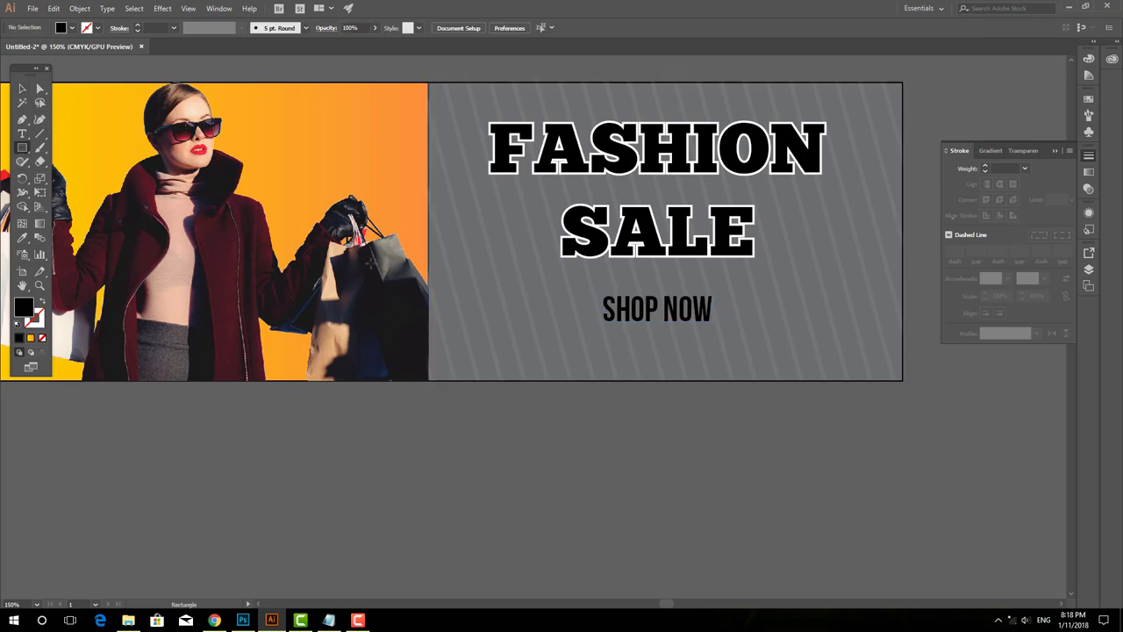
{"action": "left_click_drag", "start_coordinate": [558, 281], "coordinate": [756, 331]}
{"action": "left_click", "coordinate": [24, 88]}
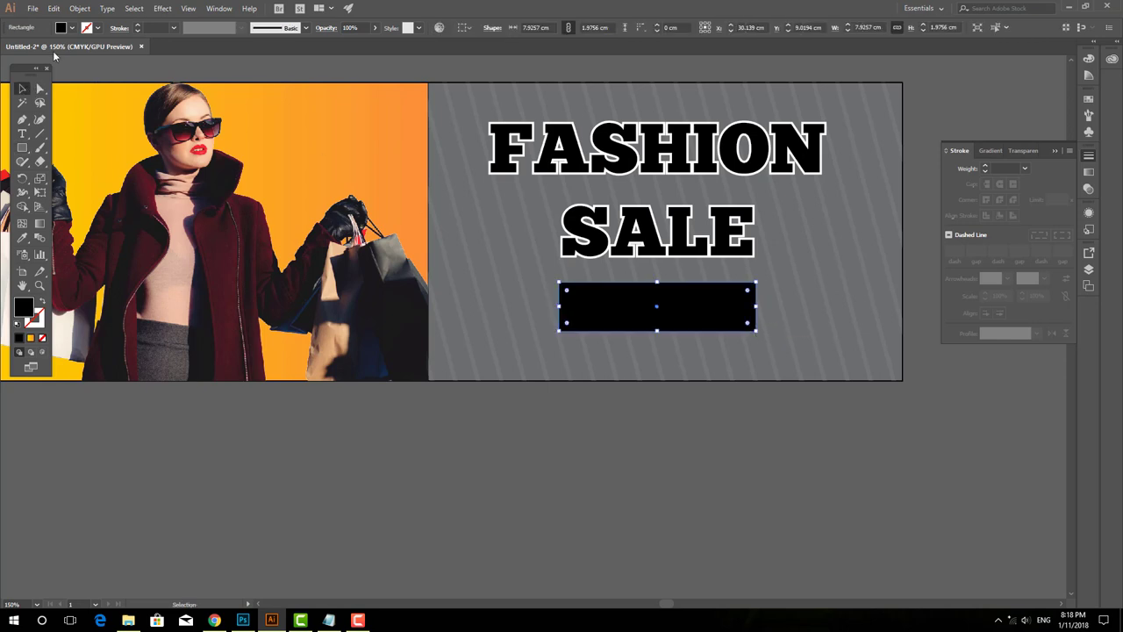
{"action": "left_click", "coordinate": [72, 28]}
{"action": "left_click", "coordinate": [105, 53]}
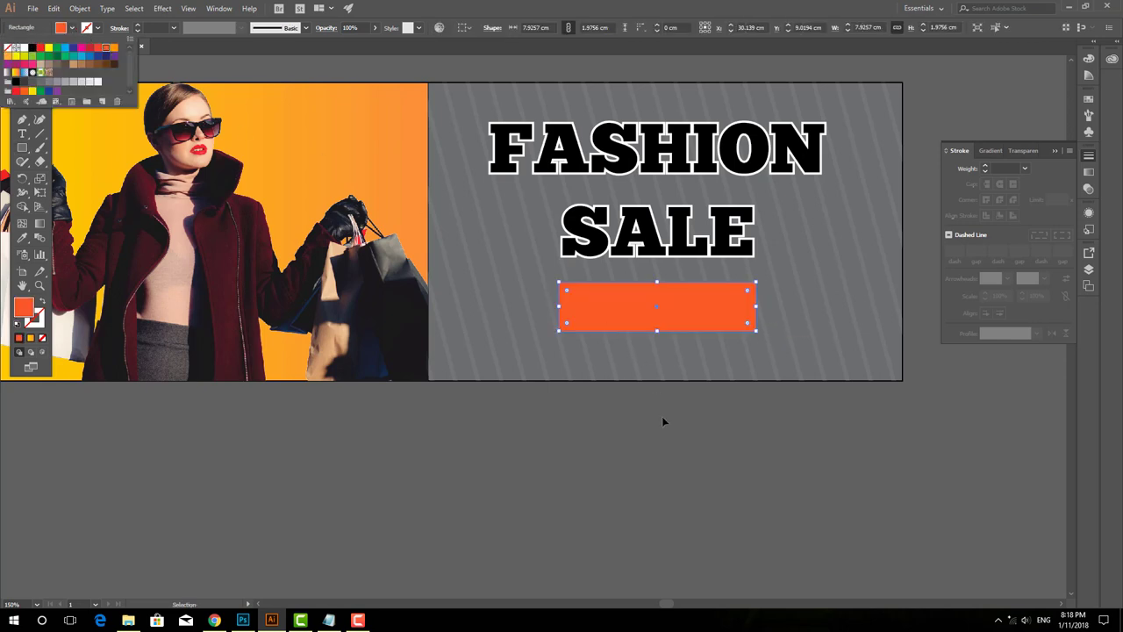
{"action": "left_click", "coordinate": [664, 415]}
{"action": "key", "text": "ctrl+bracketleft"}
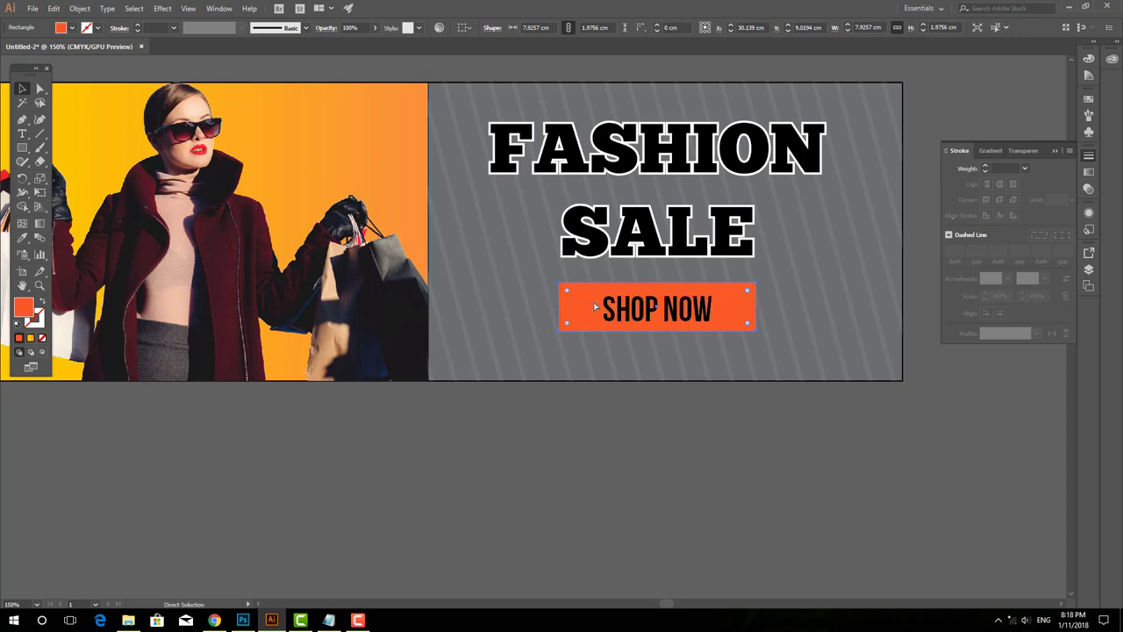
{"action": "left_click", "coordinate": [729, 395]}
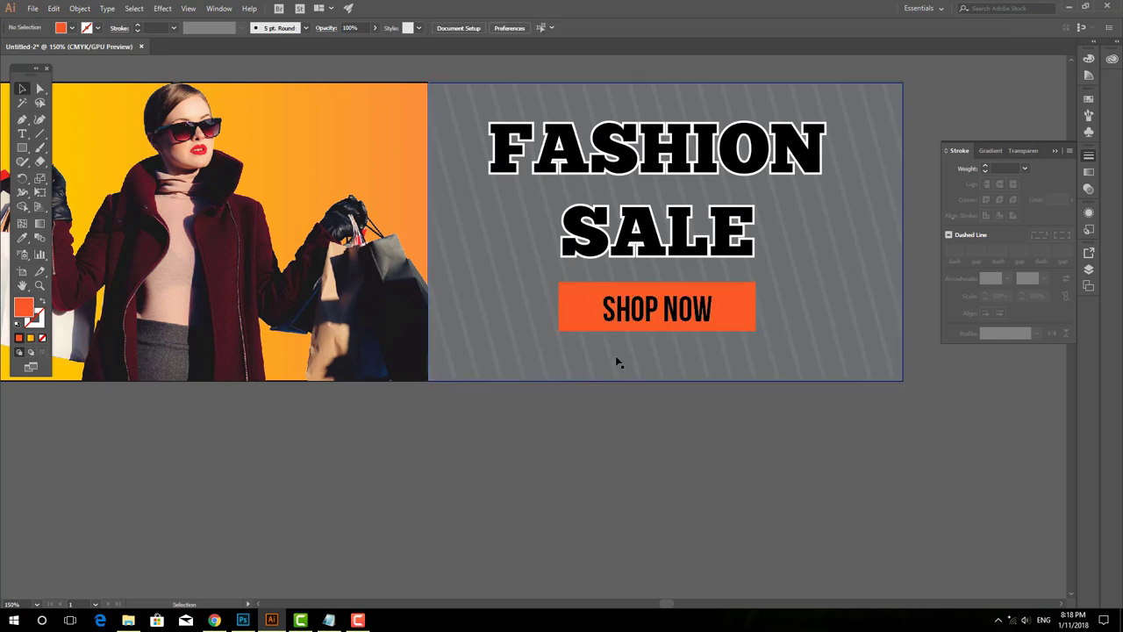
- Shift SHOP NOW right within the rectangle and make the text white
{"action": "left_click_drag", "start_coordinate": [650, 314], "coordinate": [688, 309]}
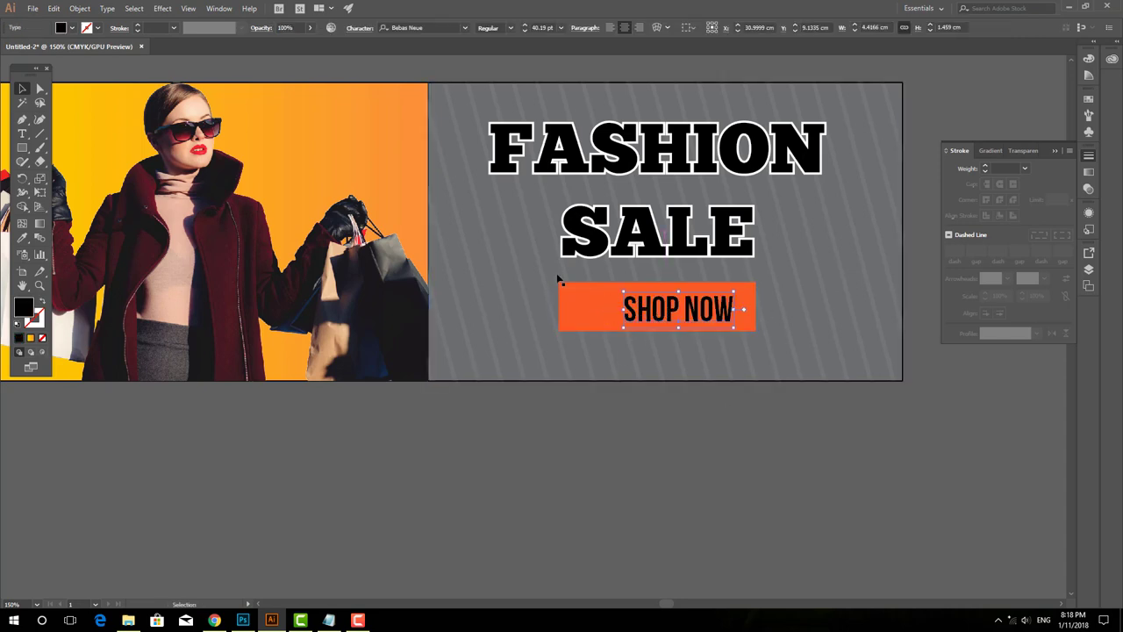
{"action": "left_click", "coordinate": [71, 27]}
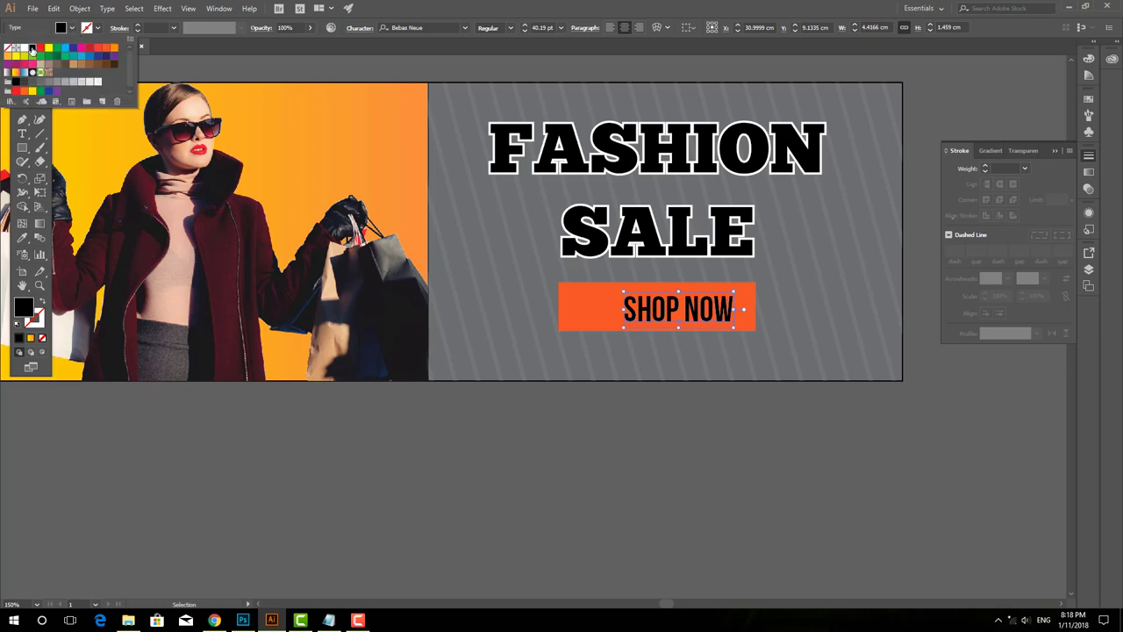
{"action": "left_click", "coordinate": [20, 50]}
{"action": "left_click", "coordinate": [527, 488]}
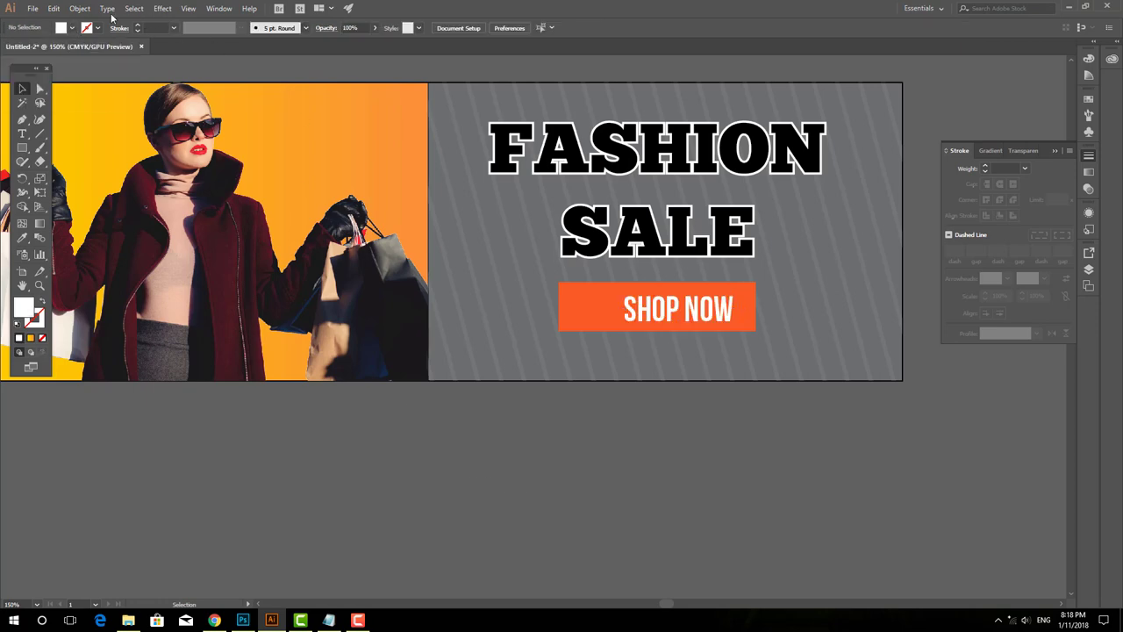
{"action": "left_click", "coordinate": [33, 8]}
{"action": "mouse_move", "coordinate": [70, 61]}
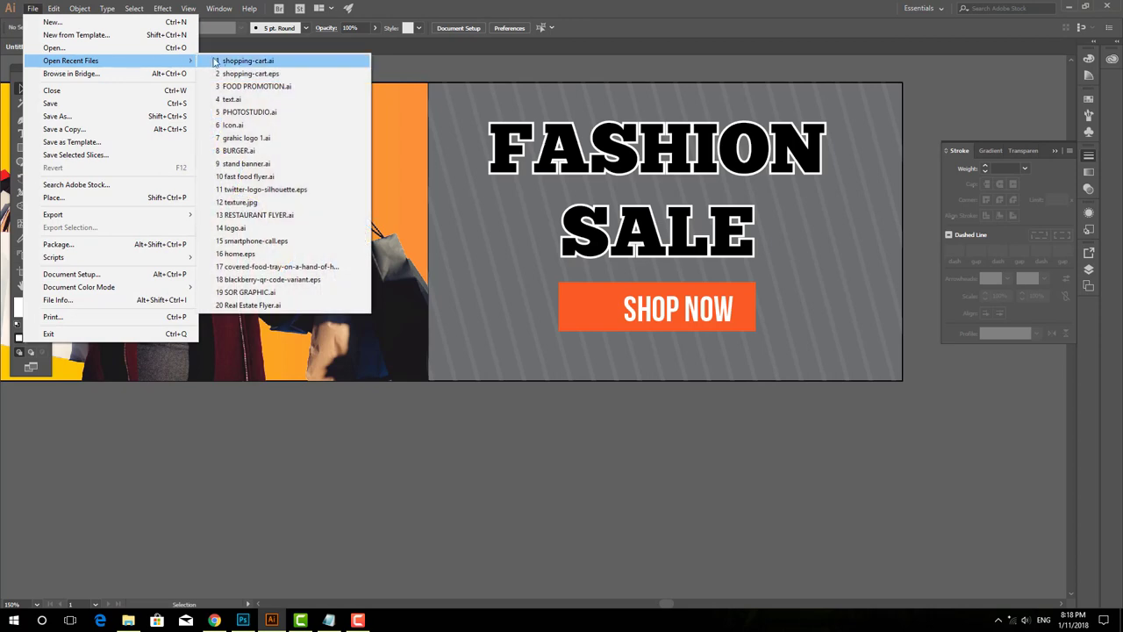
- Bring the cart from shopping-cart.ai into the banner, shrunk to about 1.84 × 1.73 cm left of SHOP NOW
{"action": "left_click", "coordinate": [215, 61]}
{"action": "left_click", "coordinate": [505, 302]}
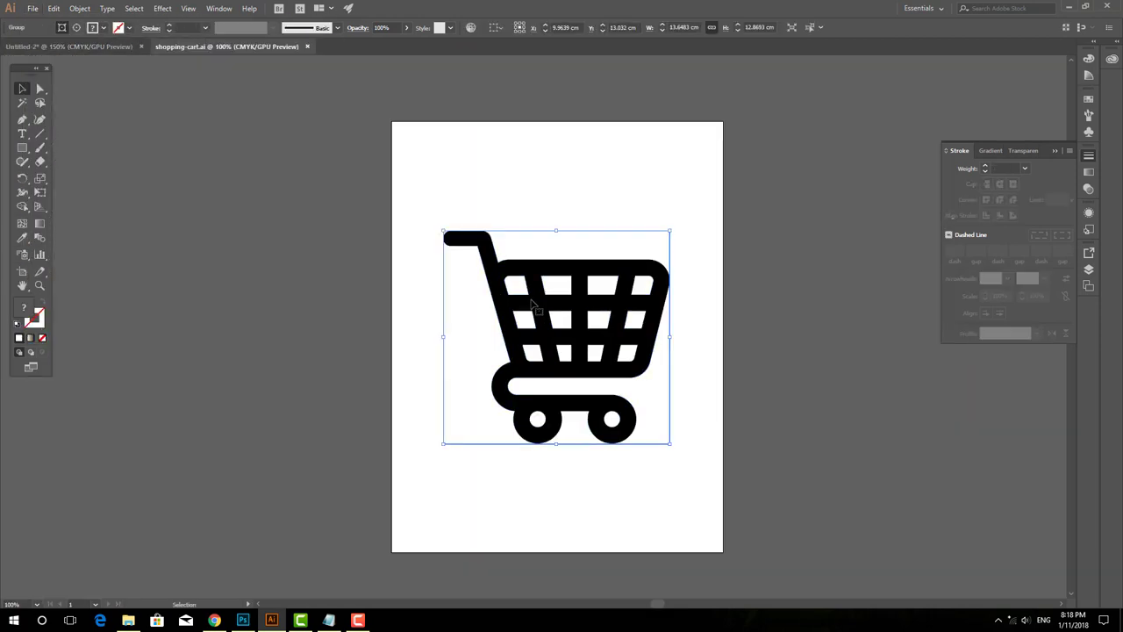
{"action": "left_click_drag", "start_coordinate": [532, 305], "coordinate": [99, 51]}
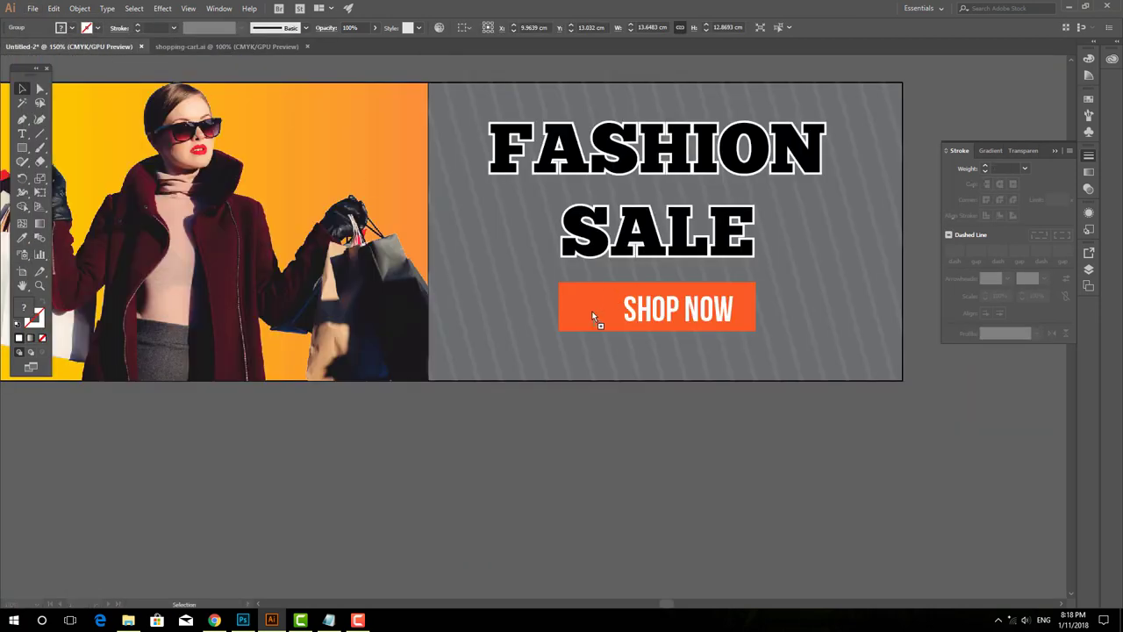
{"action": "left_click_drag", "start_coordinate": [591, 310], "coordinate": [593, 312]}
{"action": "key", "text": "ctrl+plus"}
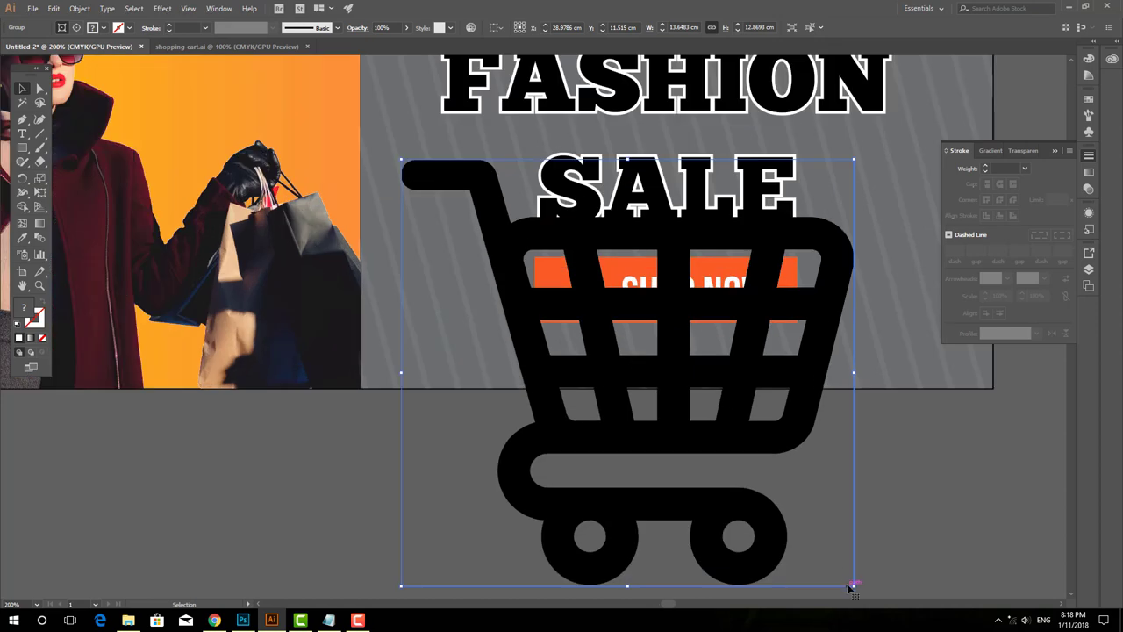
{"action": "mouse_move", "coordinate": [852, 583]}
{"action": "left_mouse_down"}
{"action": "mouse_move", "coordinate": [660, 402]}
{"action": "mouse_move", "coordinate": [575, 301]}
{"action": "mouse_move", "coordinate": [604, 318]}
{"action": "left_mouse_up"}
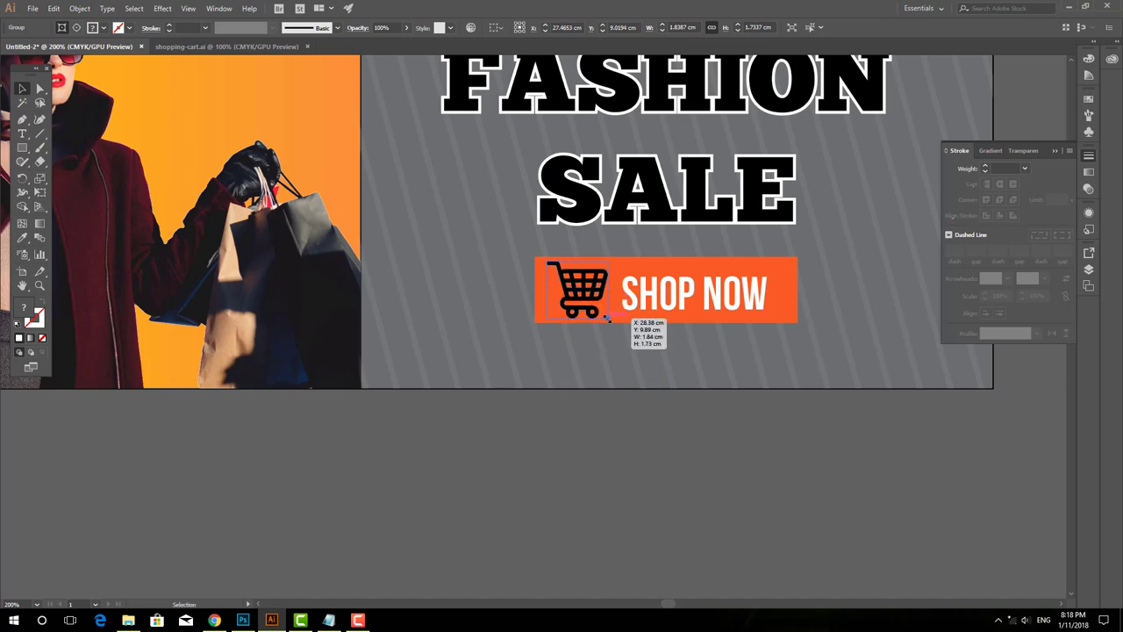
{"action": "left_click", "coordinate": [672, 405]}
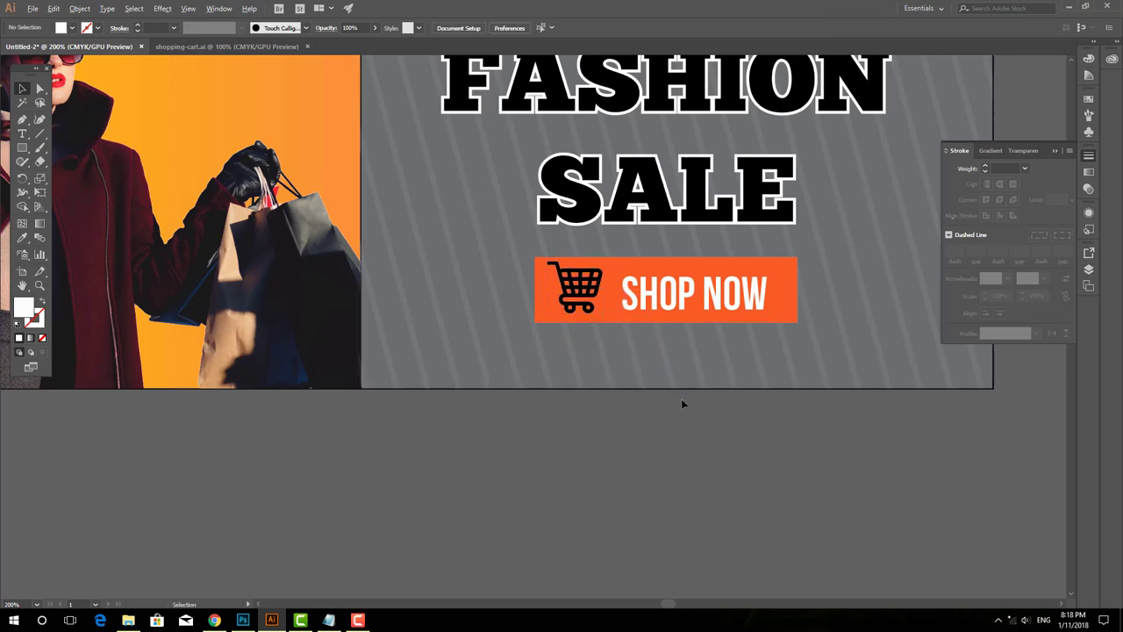
{"action": "scroll", "coordinate": [681, 399], "scroll_direction": "down", "scroll_amount": 1}
- Apply a 75% Multiply drop shadow with 0.25 cm offsets to the orange button rectangle
{"action": "left_click", "coordinate": [698, 327]}
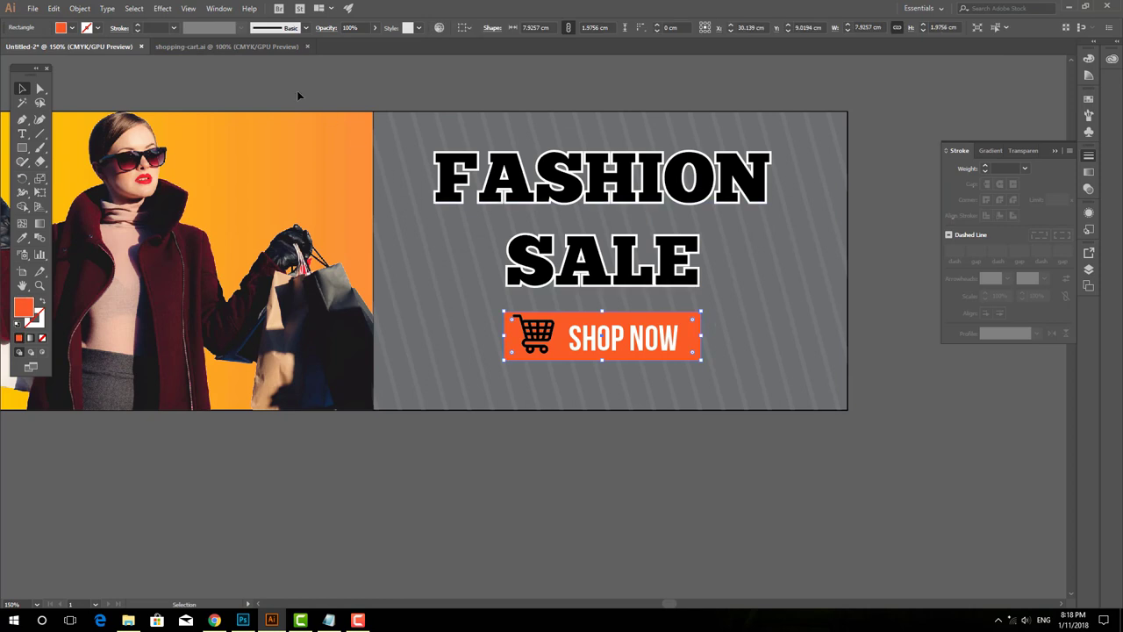
{"action": "left_click", "coordinate": [162, 8]}
{"action": "mouse_move", "coordinate": [178, 140]}
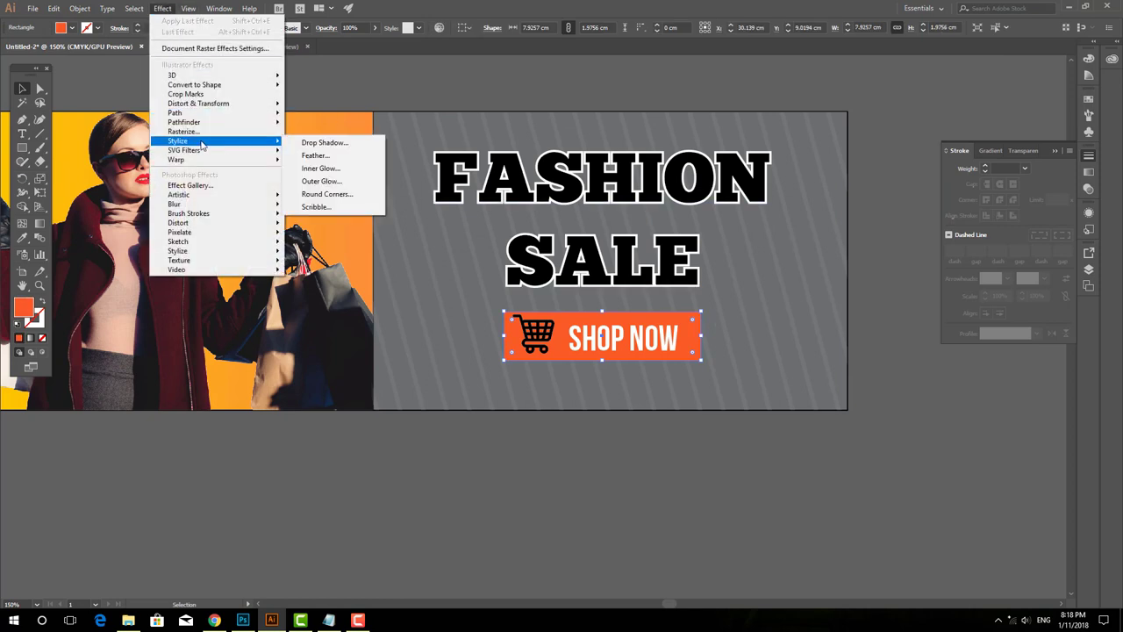
{"action": "left_click", "coordinate": [321, 142]}
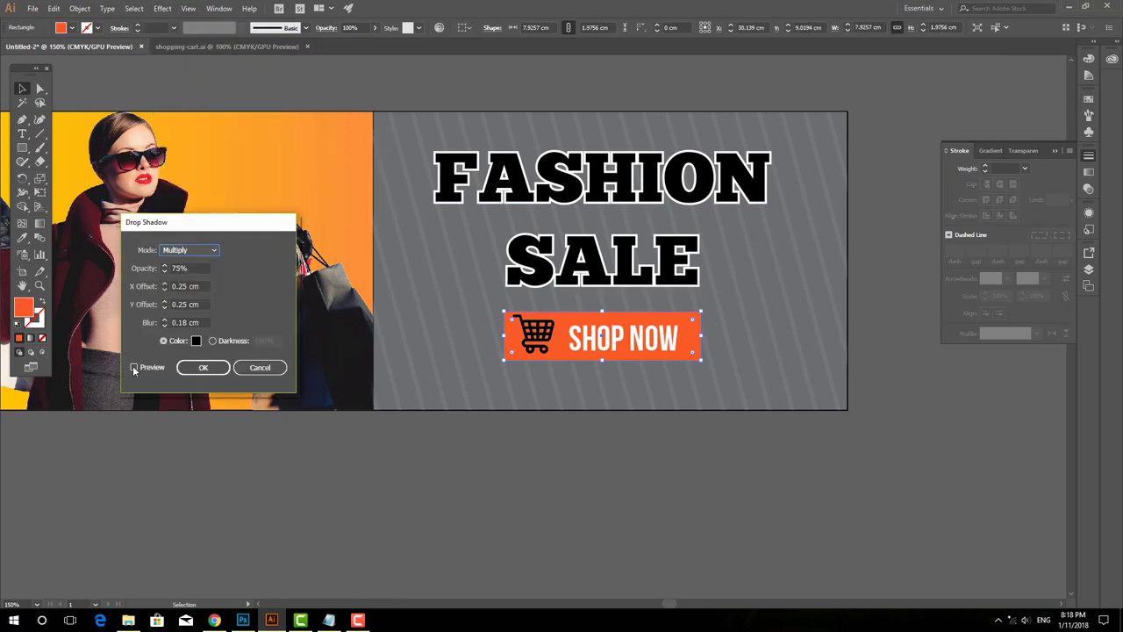
{"action": "left_click", "coordinate": [135, 368]}
{"action": "left_click", "coordinate": [203, 366]}
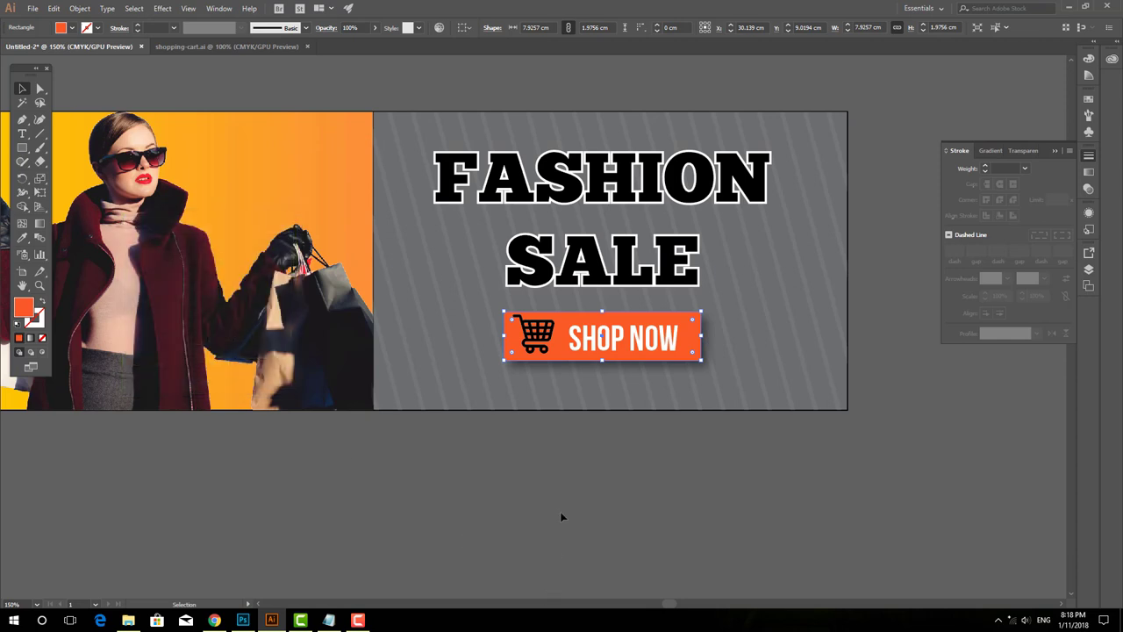
{"action": "left_click", "coordinate": [560, 511]}
{"action": "scroll", "coordinate": [560, 489], "scroll_direction": "down", "scroll_amount": 1}
{"action": "left_click_drag", "start_coordinate": [487, 474], "coordinate": [517, 454]}
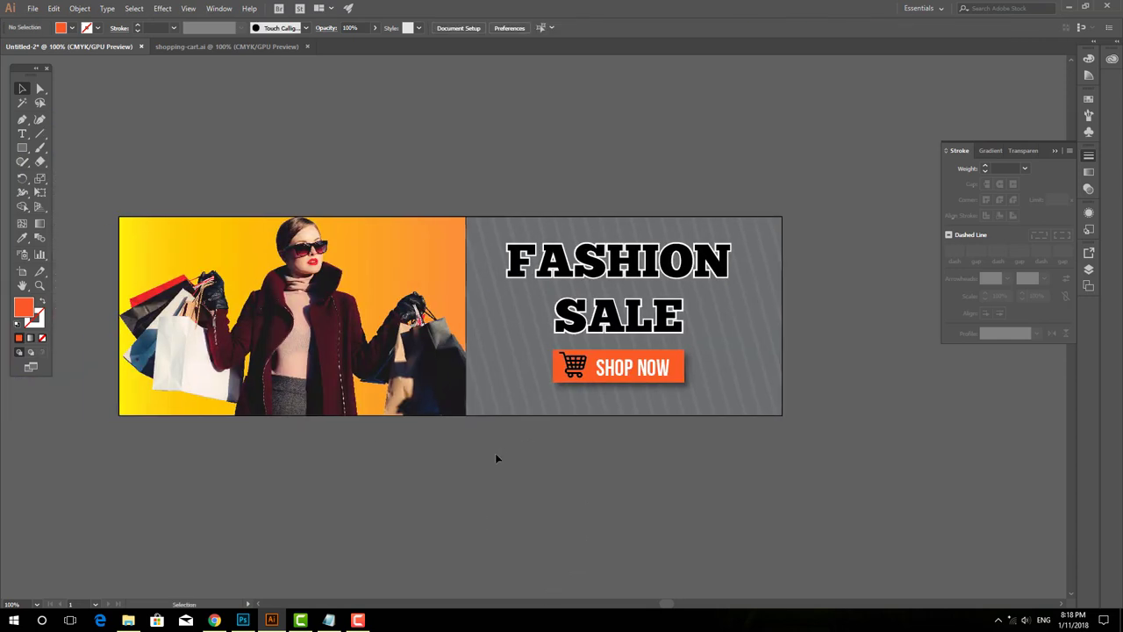
{"action": "left_click_drag", "start_coordinate": [496, 458], "coordinate": [390, 489]}
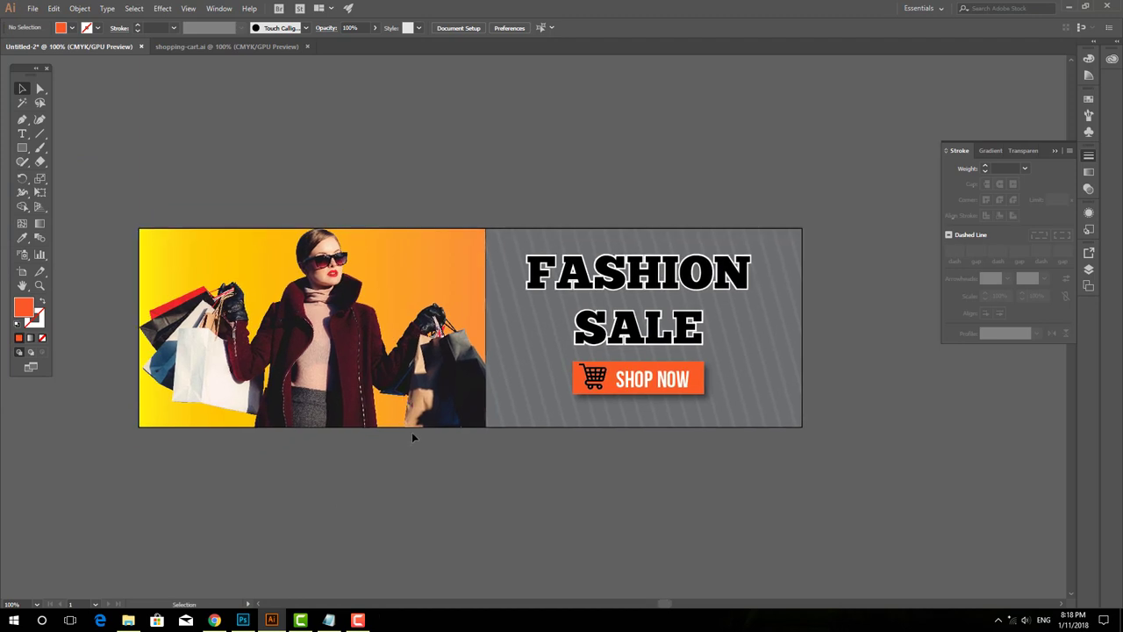
{"action": "scroll", "coordinate": [412, 431], "scroll_direction": "up", "scroll_amount": 1}
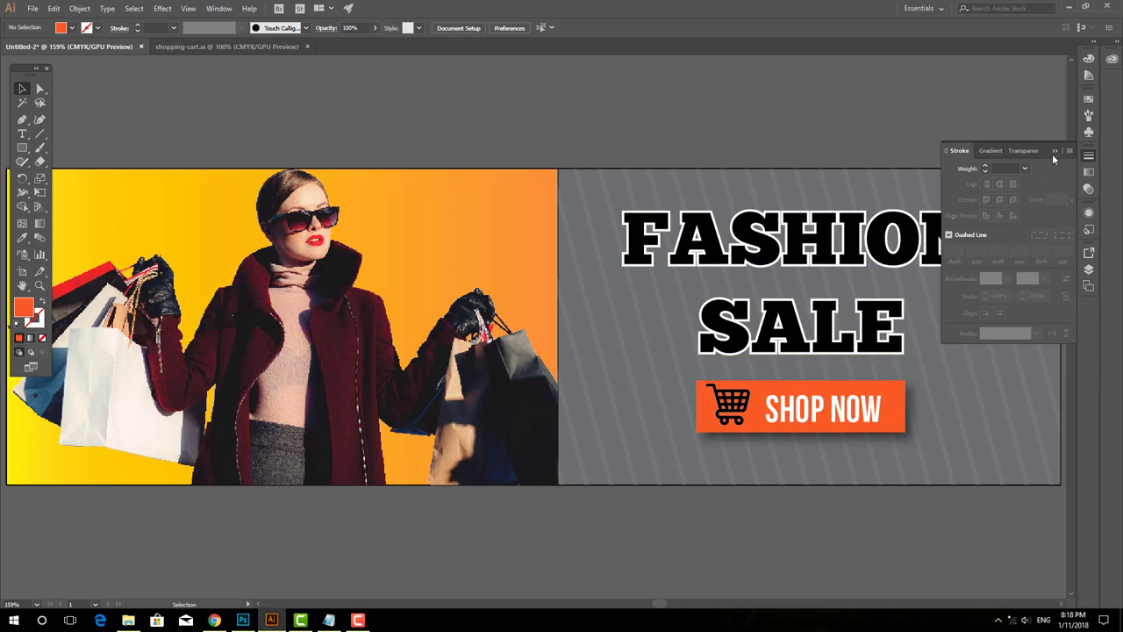